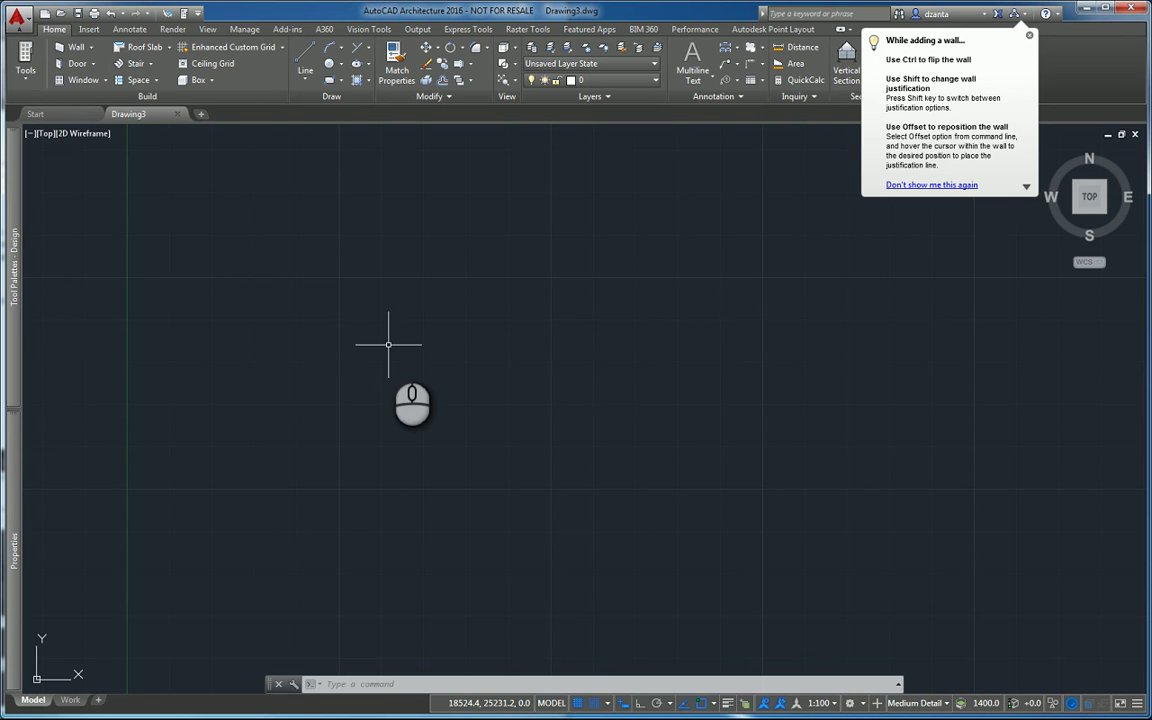
Step: Turn off the grid and draw two connected walls: a nearly horizontal one about 20,660 mm long, then one running down from its end
{"action": "key", "text": "F7"}
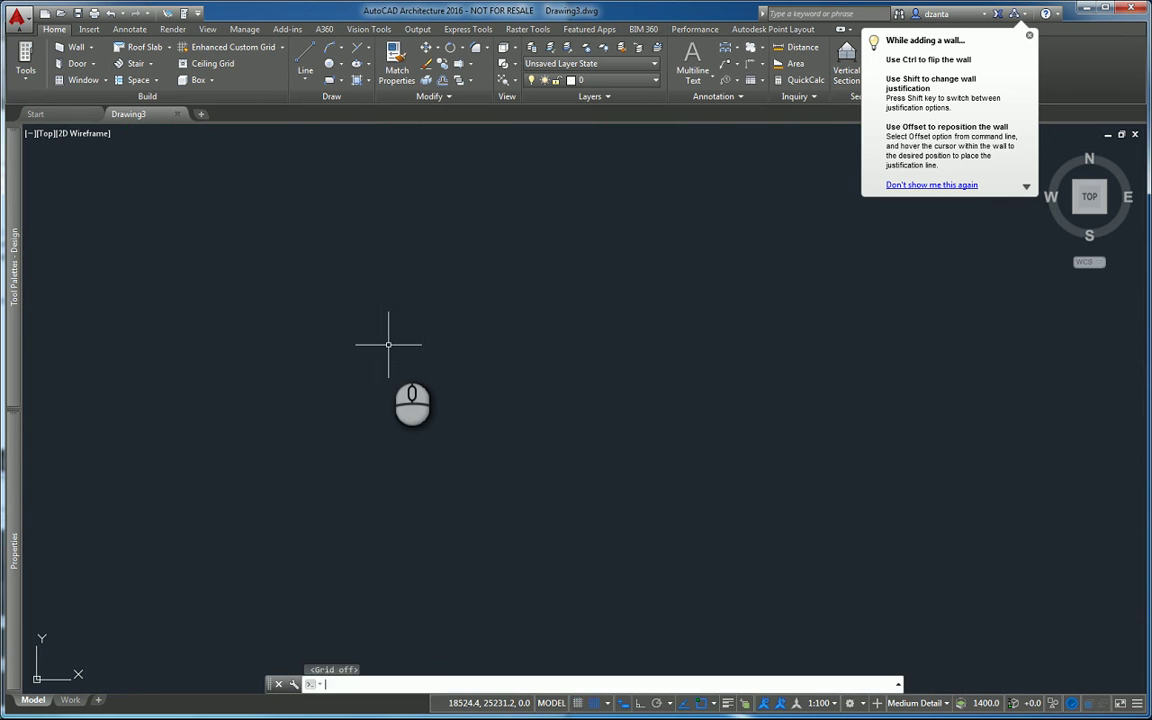
{"action": "left_click", "coordinate": [77, 47]}
{"action": "left_click", "coordinate": [324, 344]}
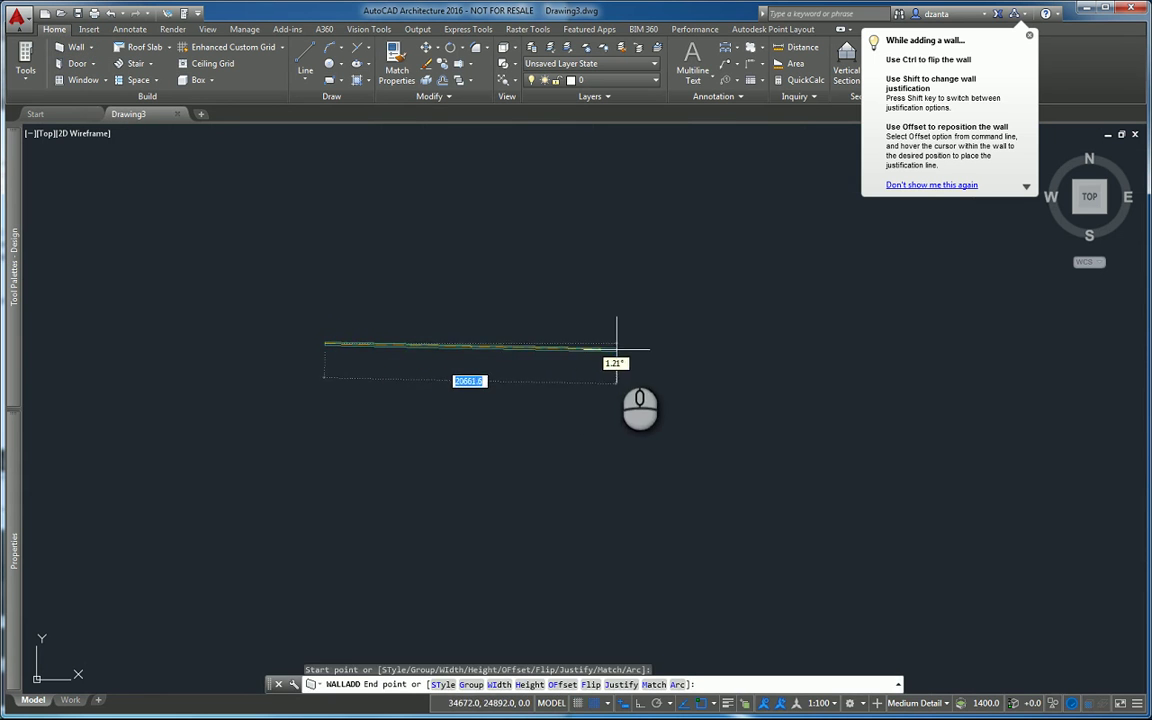
{"action": "left_click", "coordinate": [615, 349]}
{"action": "left_click", "coordinate": [641, 504]}
{"action": "key", "text": "Escape"}
{"action": "scroll", "coordinate": [539, 404], "scroll_direction": "up", "scroll_amount": 2}
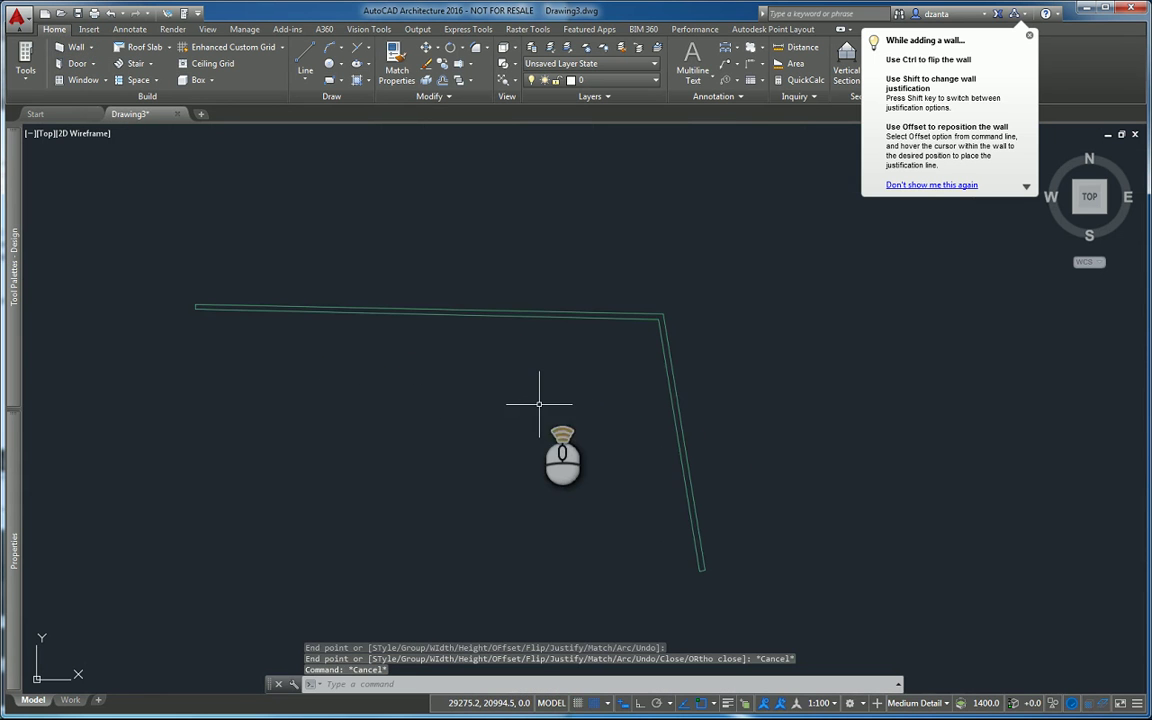
{"action": "scroll", "coordinate": [539, 404], "scroll_direction": "up", "scroll_amount": 2}
{"action": "scroll", "coordinate": [540, 395], "scroll_direction": "down", "scroll_amount": 3}
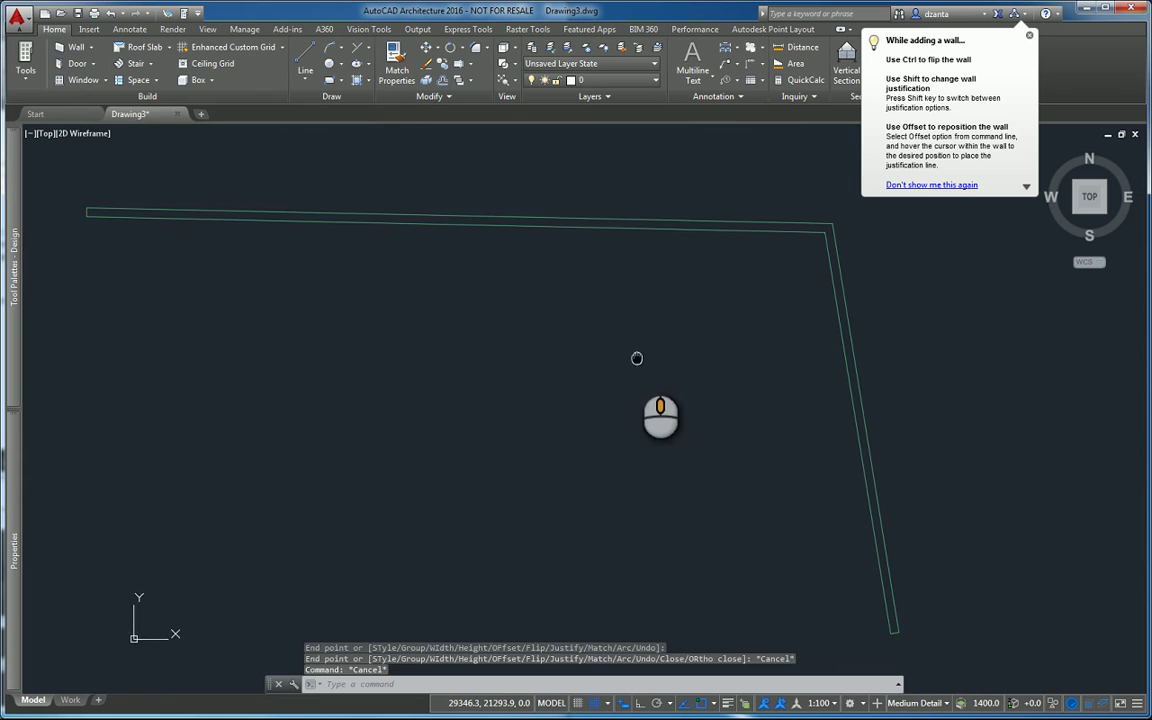
Step: Insert a 1010 mm wide door near the left end of the long wall, with its position along the wall set to Unconstrained
{"action": "left_click", "coordinate": [78, 64]}
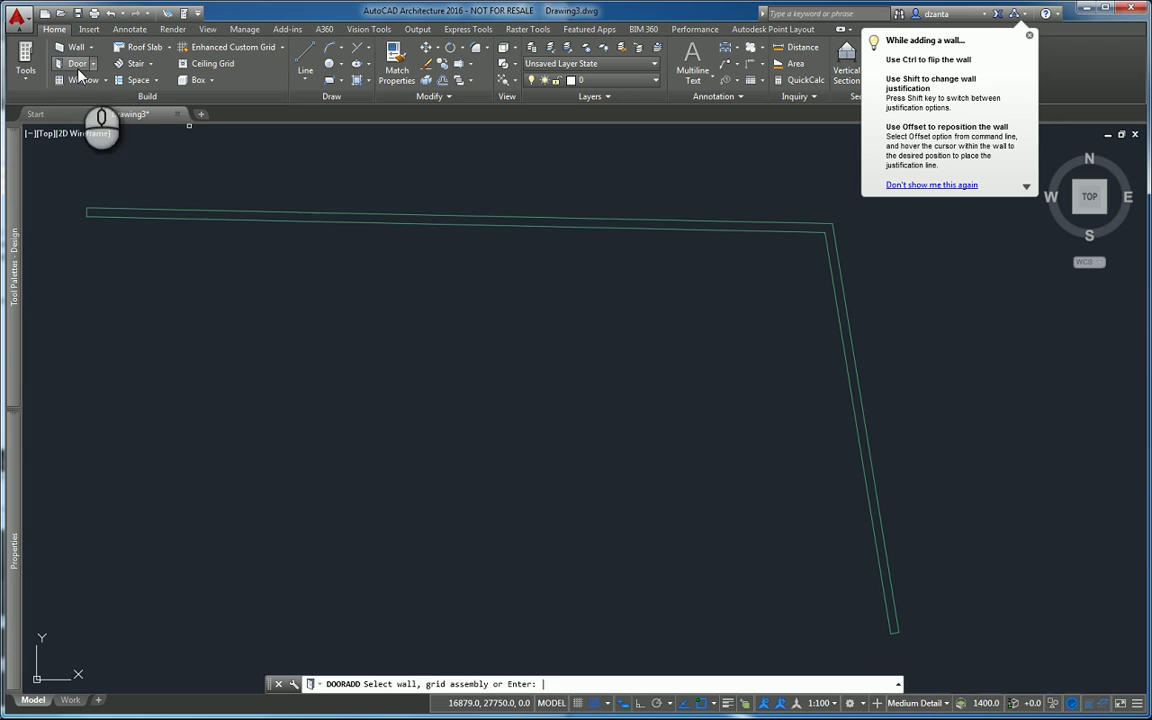
{"action": "left_click", "coordinate": [148, 214]}
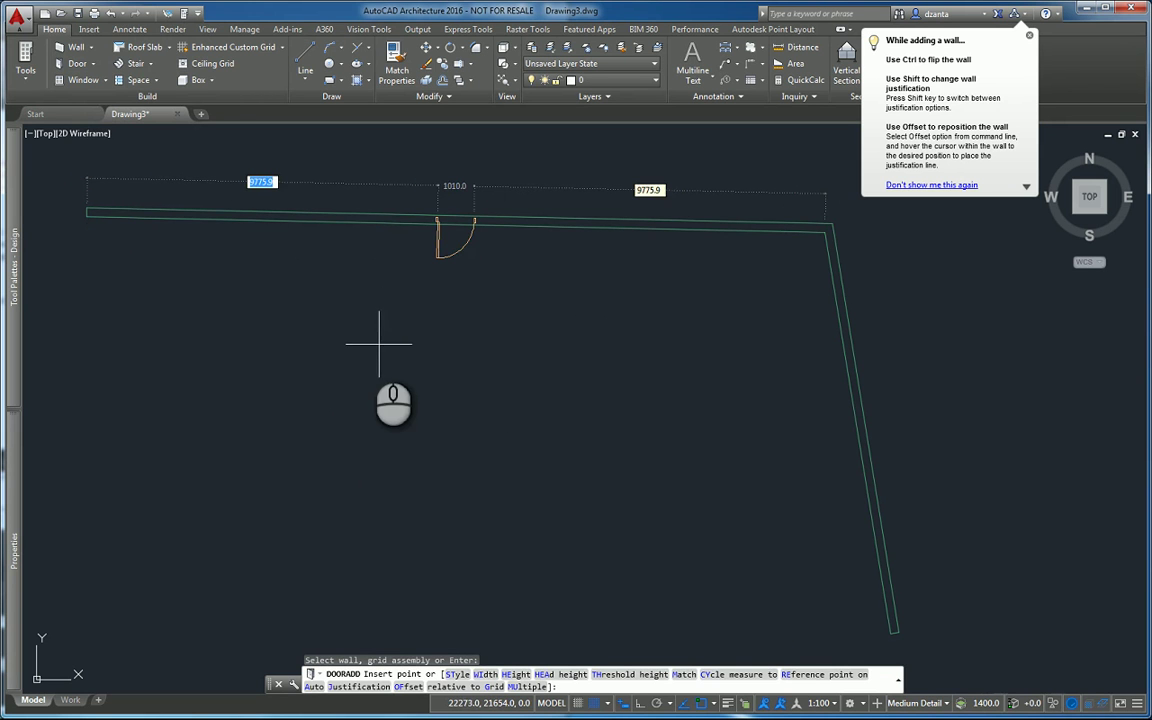
{"action": "mouse_move", "coordinate": [14, 548]}
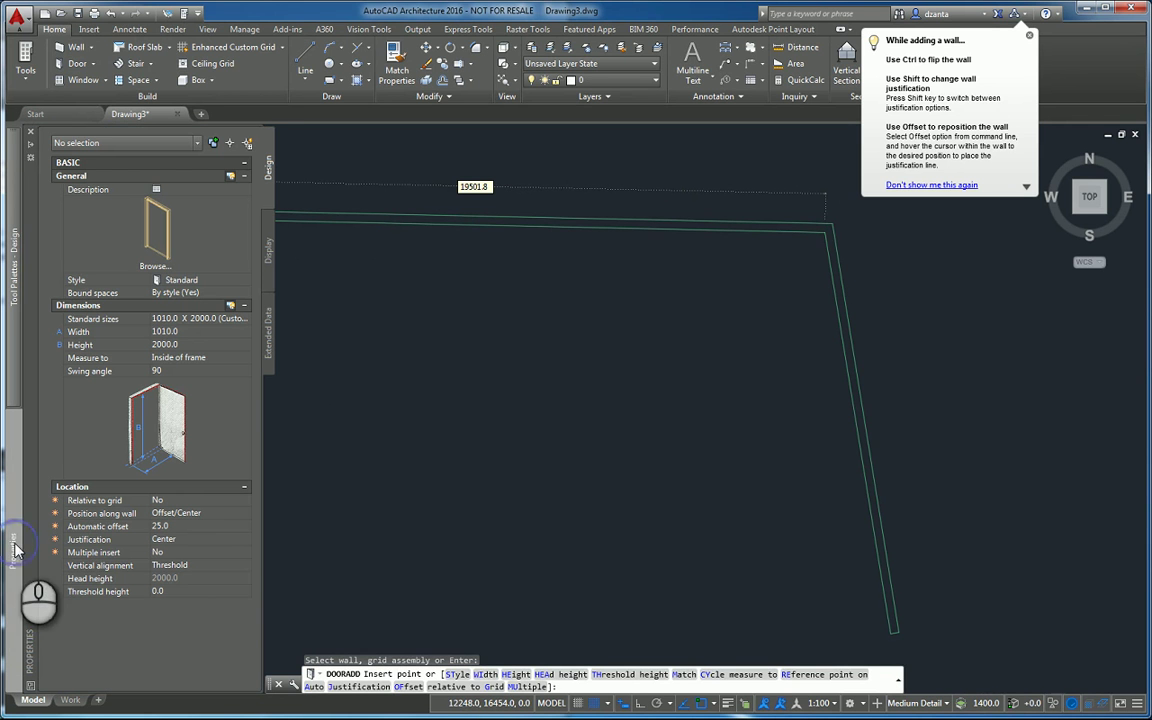
{"action": "left_click", "coordinate": [211, 517]}
{"action": "left_click", "coordinate": [211, 517]}
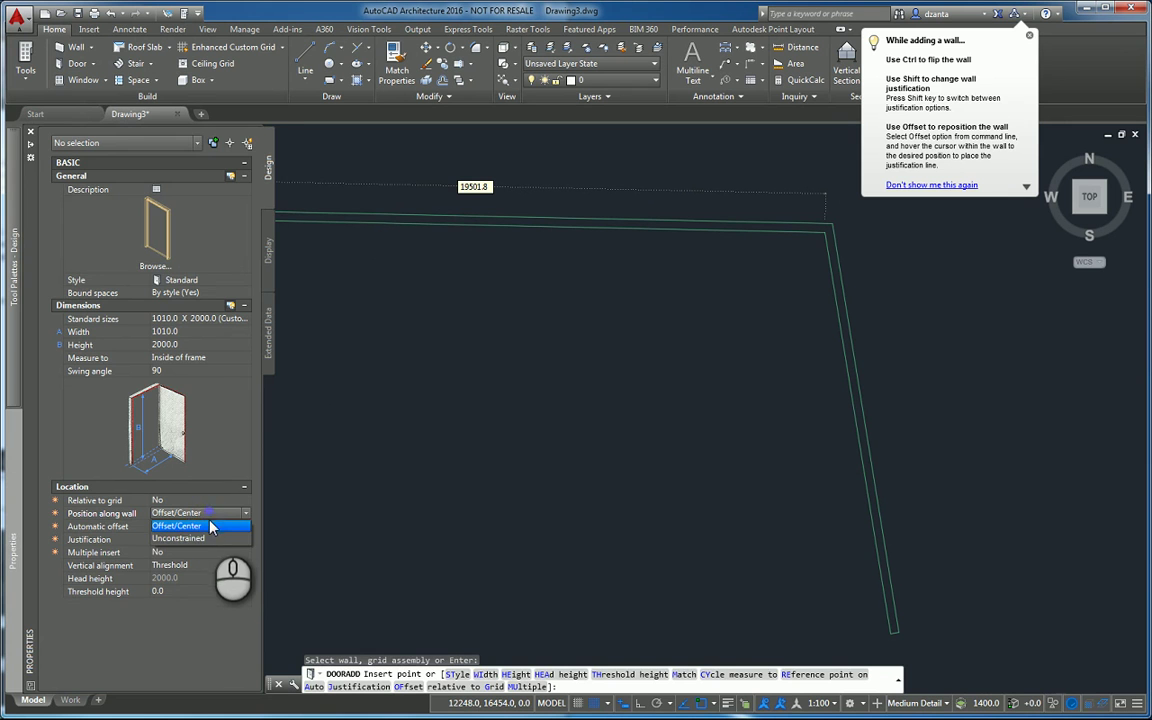
{"action": "left_click", "coordinate": [205, 538]}
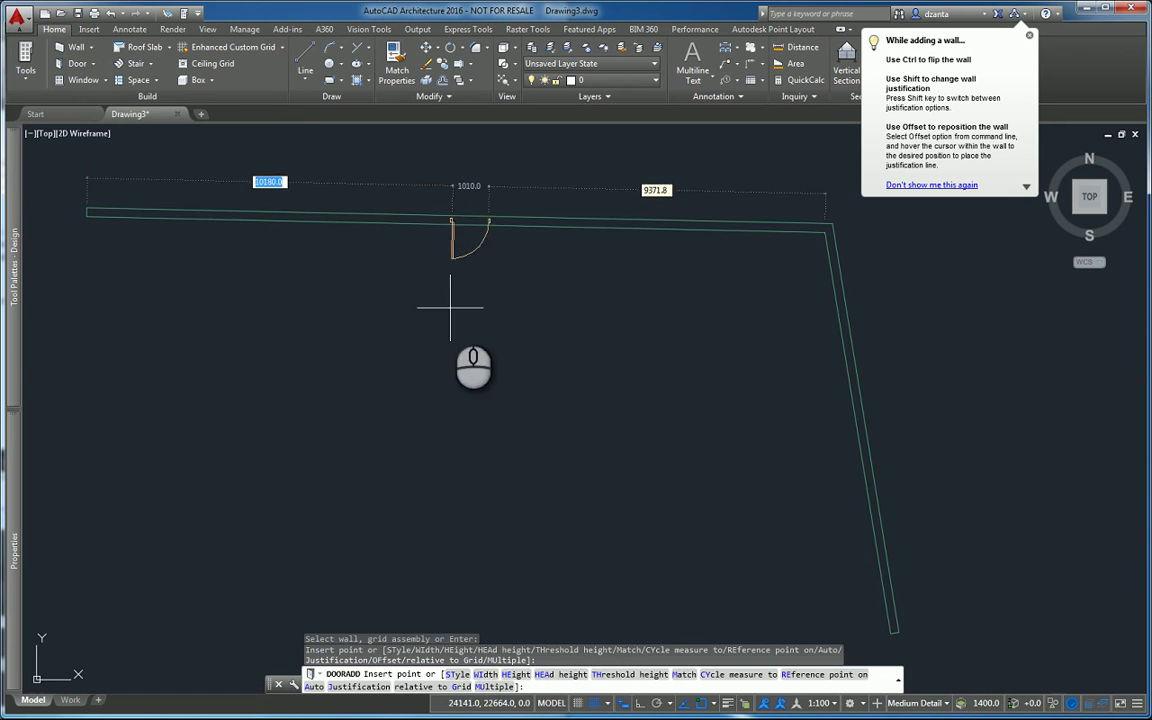
{"action": "left_click", "coordinate": [130, 342]}
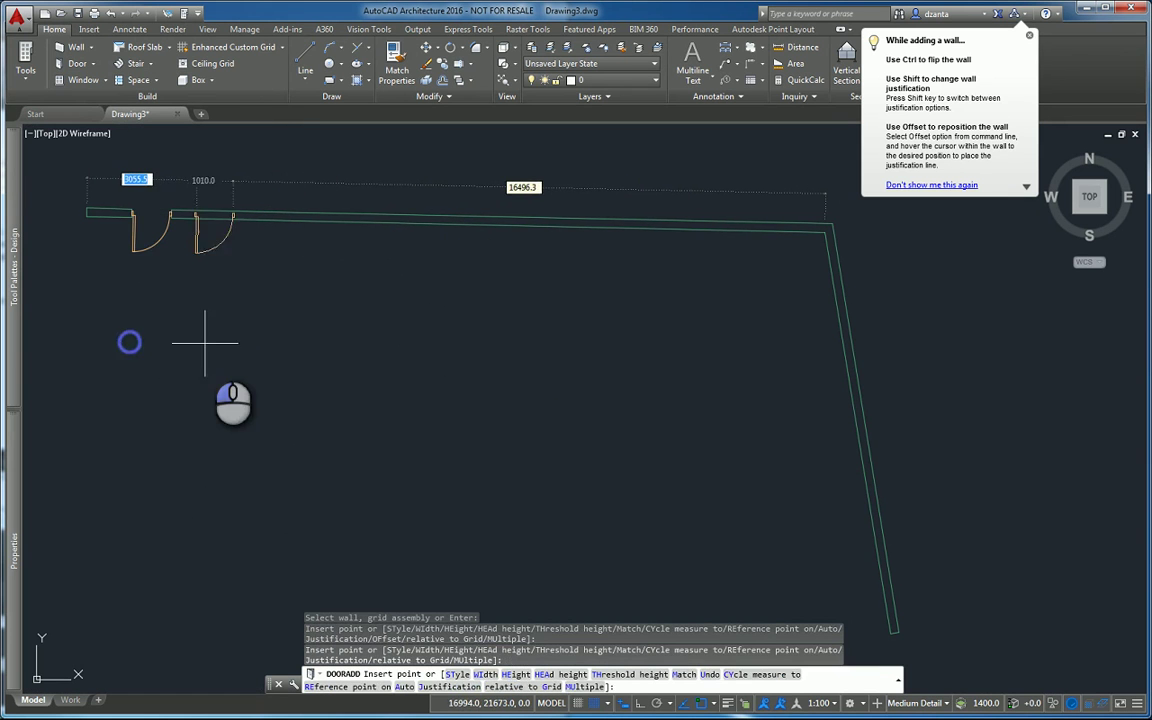
{"action": "key", "text": "Escape"}
Step: Insert two 1010 mm wide windows in the long wall to the right of the door, with their position along the wall set to Unconstrained
{"action": "left_click", "coordinate": [76, 80]}
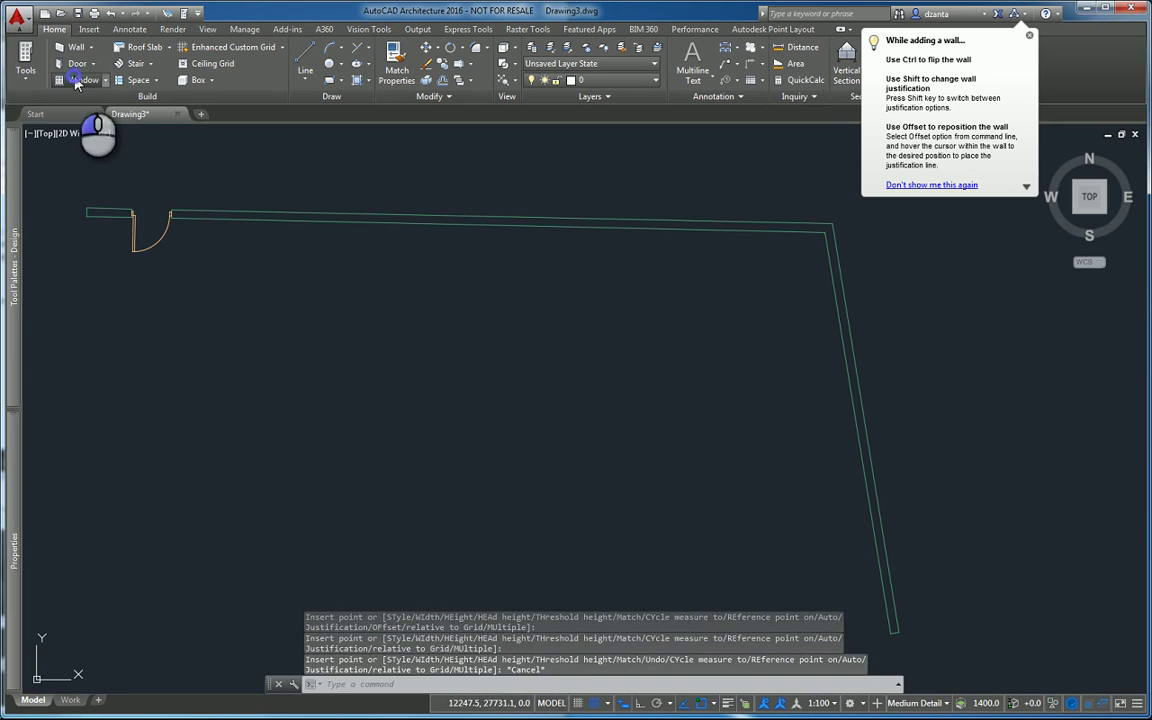
{"action": "mouse_move", "coordinate": [14, 548]}
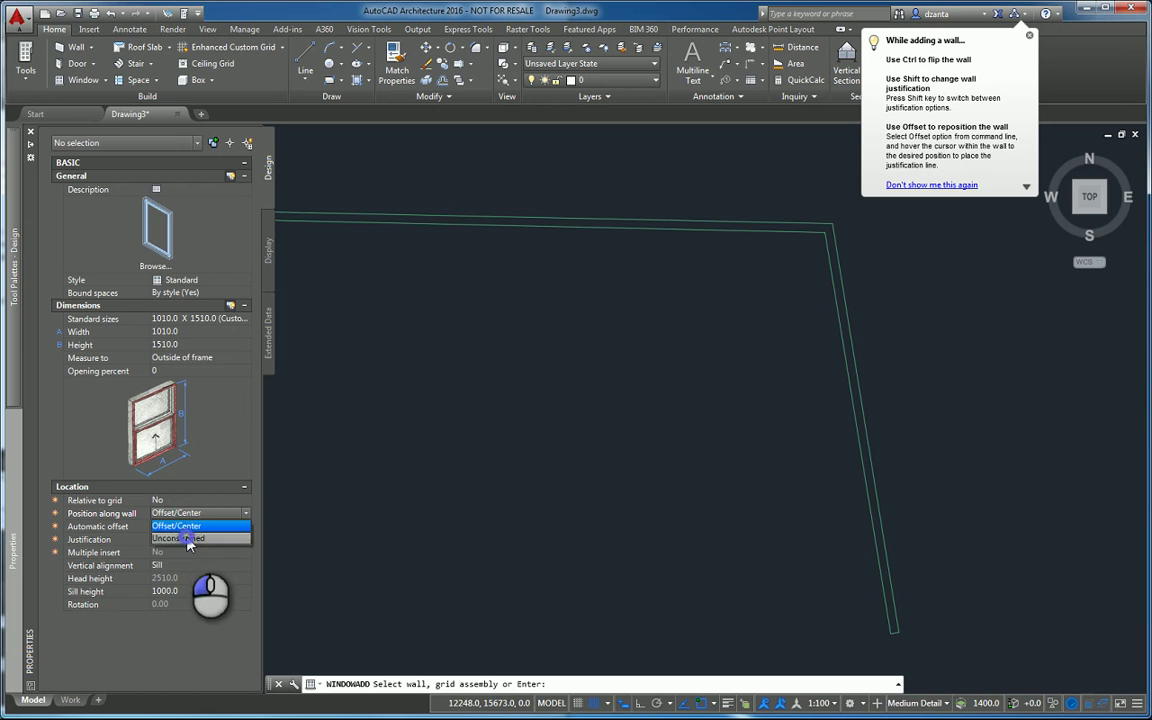
{"action": "left_click", "coordinate": [188, 539]}
{"action": "left_click", "coordinate": [308, 221]}
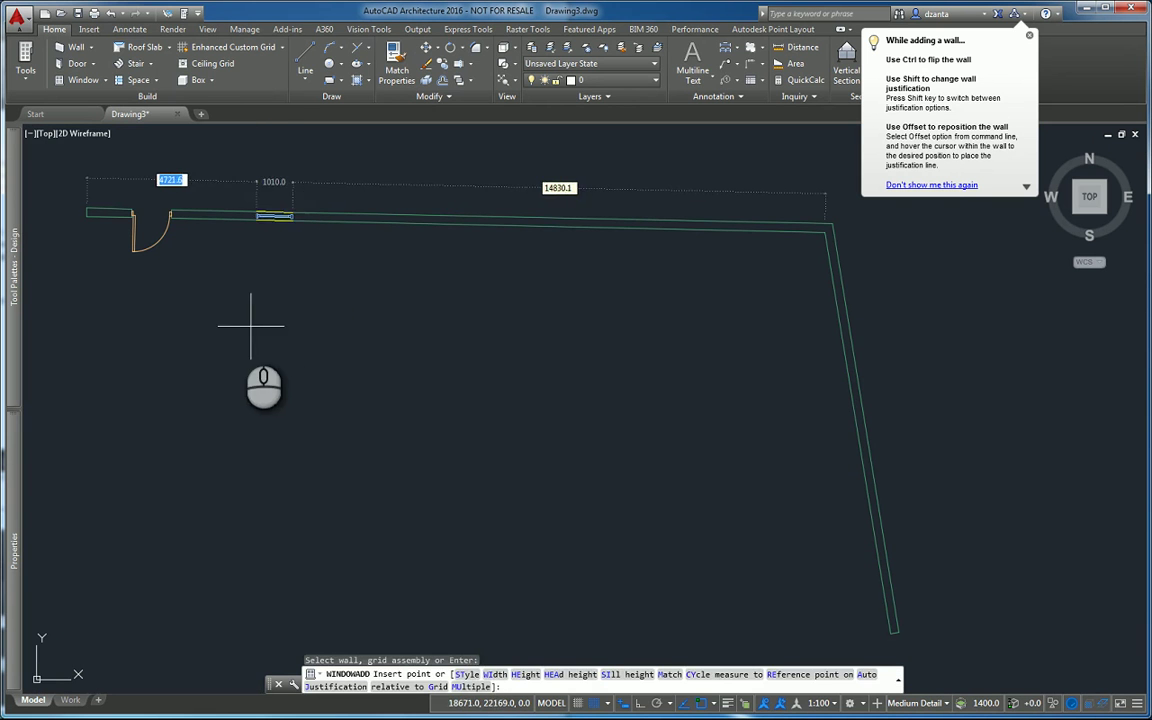
{"action": "left_click", "coordinate": [220, 330]}
{"action": "left_click", "coordinate": [355, 350]}
{"action": "key", "text": "Escape"}
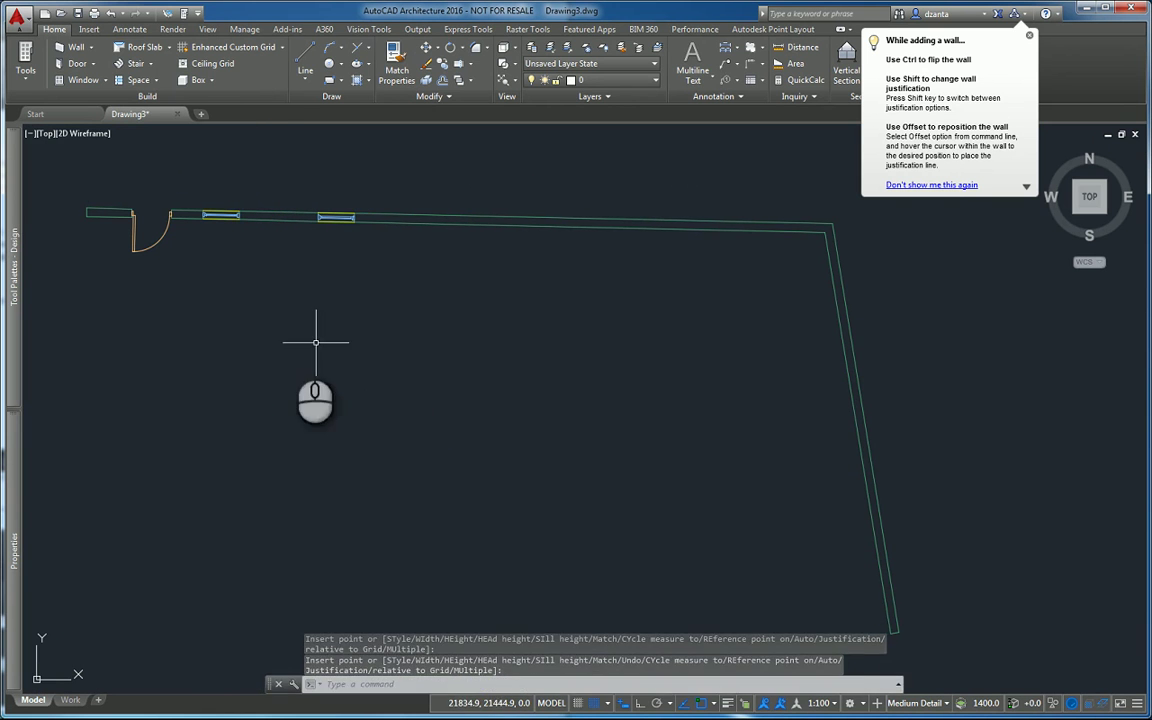
Step: Change the drawing units to Inches and rescale only the modelspace objects
{"action": "type", "text": "u"}
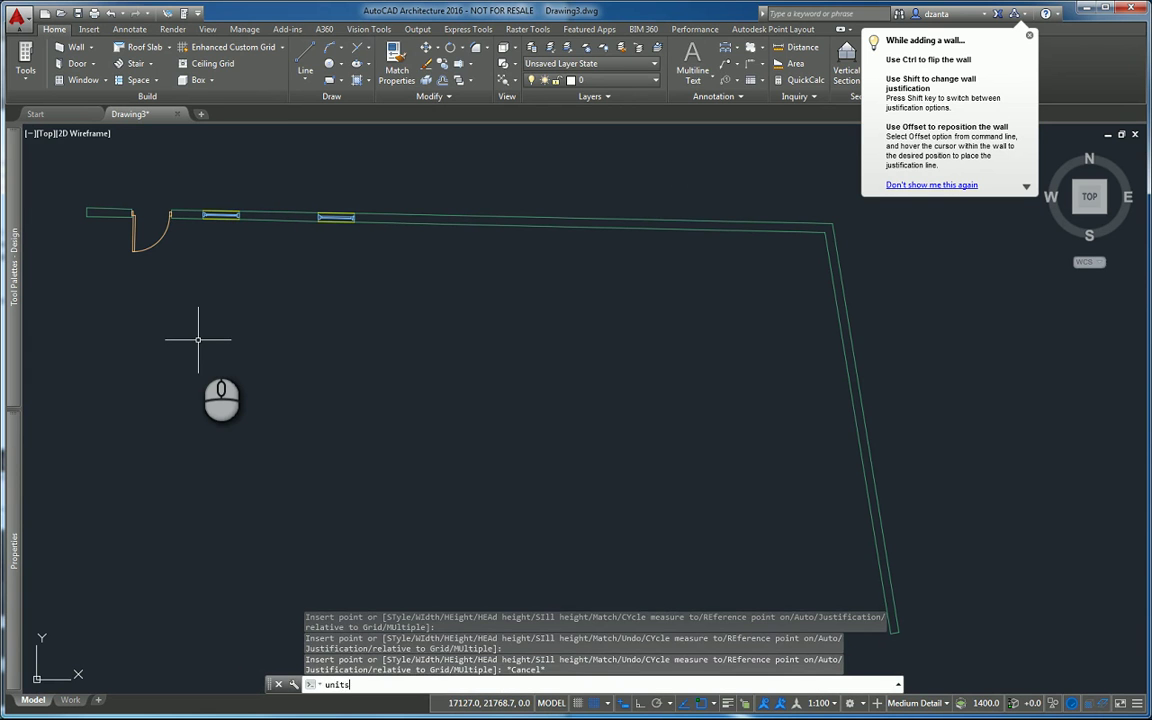
{"action": "type", "text": "nits"}
{"action": "key", "text": "Return"}
{"action": "left_click", "coordinate": [405, 238]}
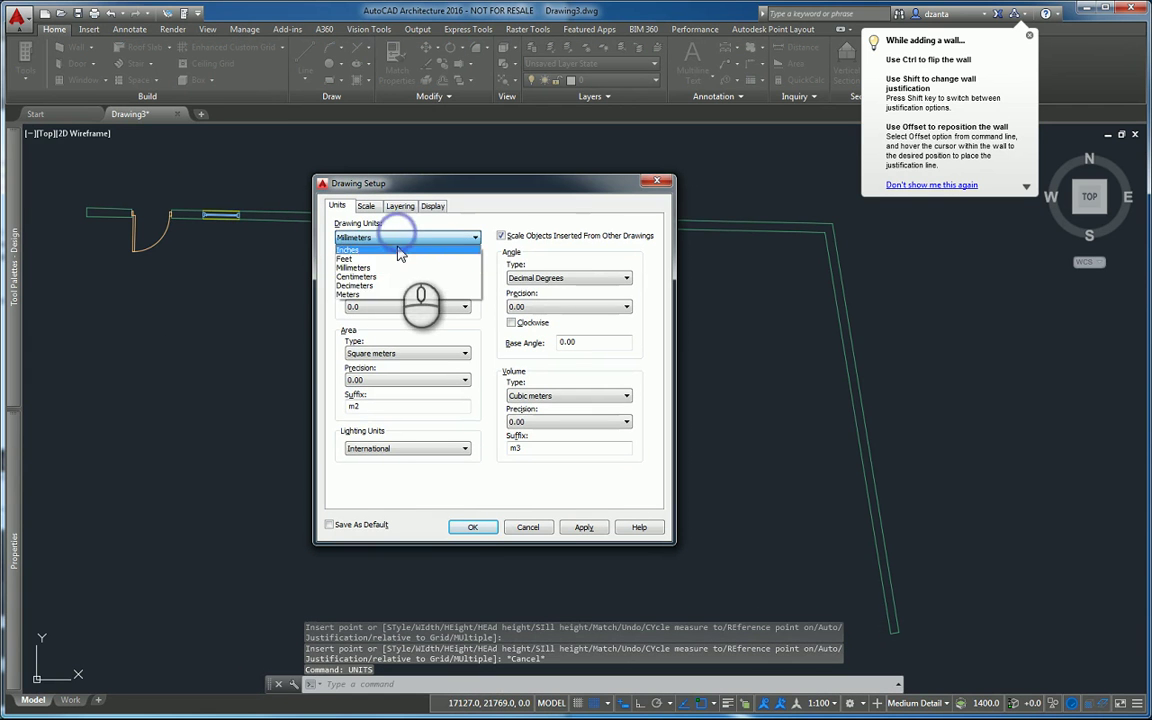
{"action": "left_click", "coordinate": [398, 254]}
{"action": "left_click", "coordinate": [472, 527]}
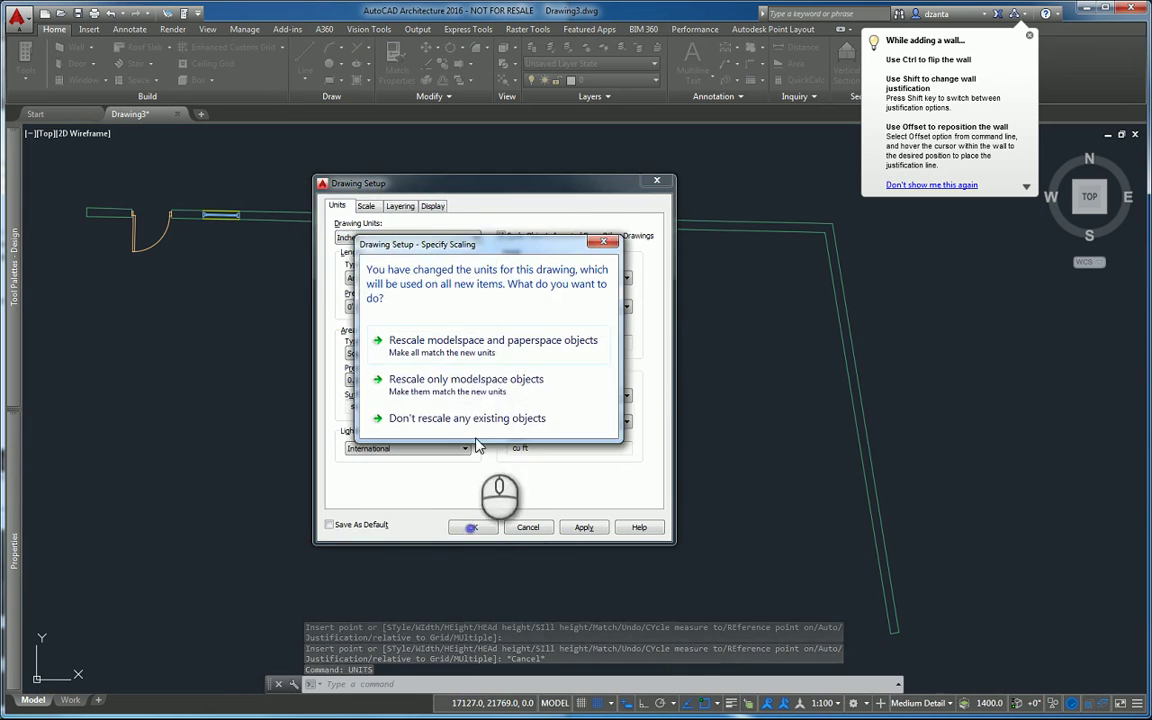
{"action": "left_click", "coordinate": [412, 379]}
Step: Insert a 3'-0" wide window at the corner end of the long wall, with its position along the wall set to Offset/Center
{"action": "type", "text": "z"}
{"action": "key", "text": "Return"}
{"action": "type", "text": "e"}
{"action": "key", "text": "Return"}
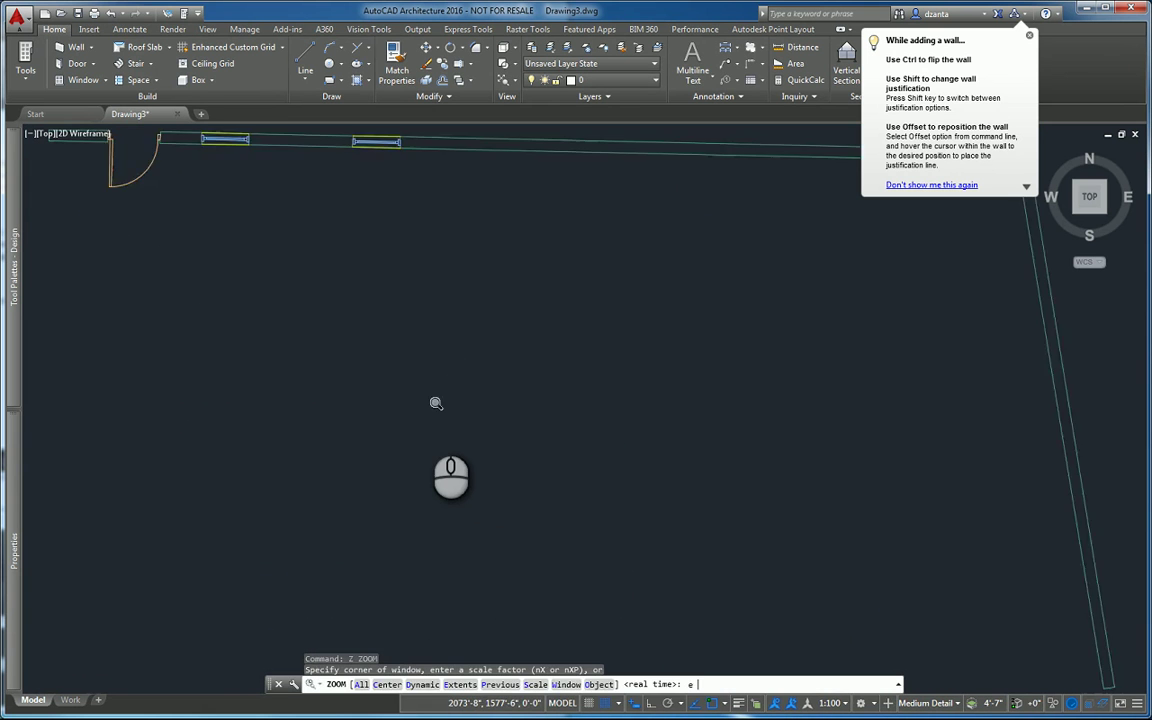
{"action": "key", "text": "Return"}
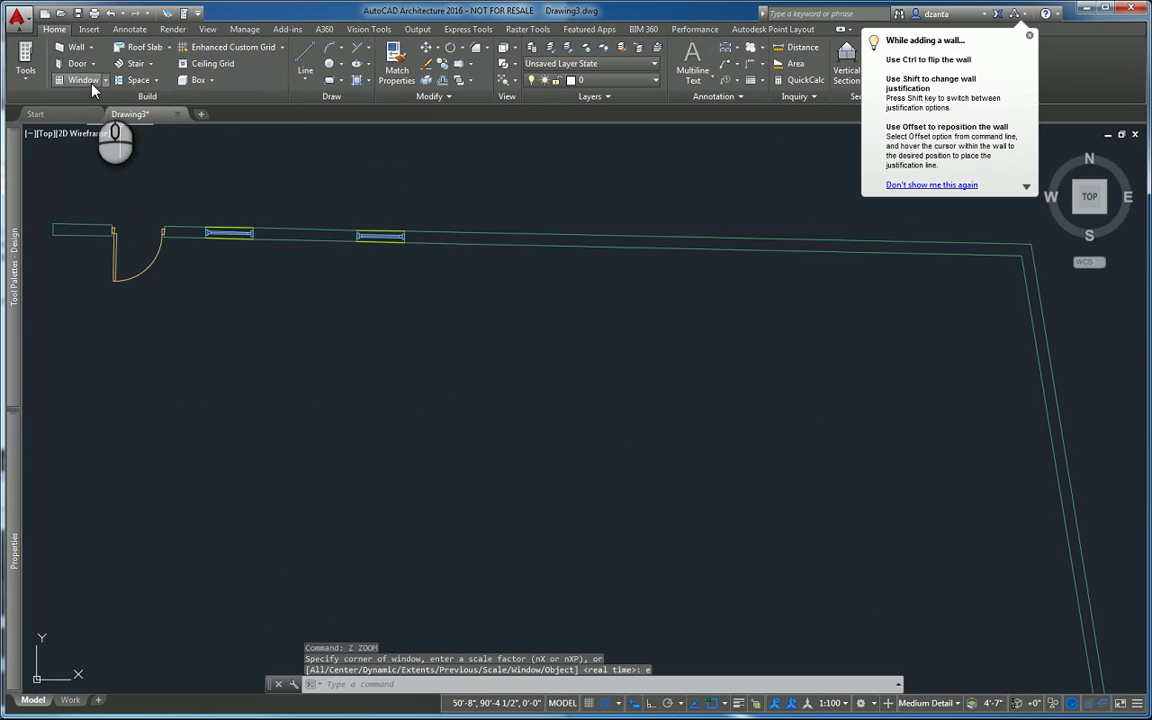
{"action": "left_click", "coordinate": [91, 84]}
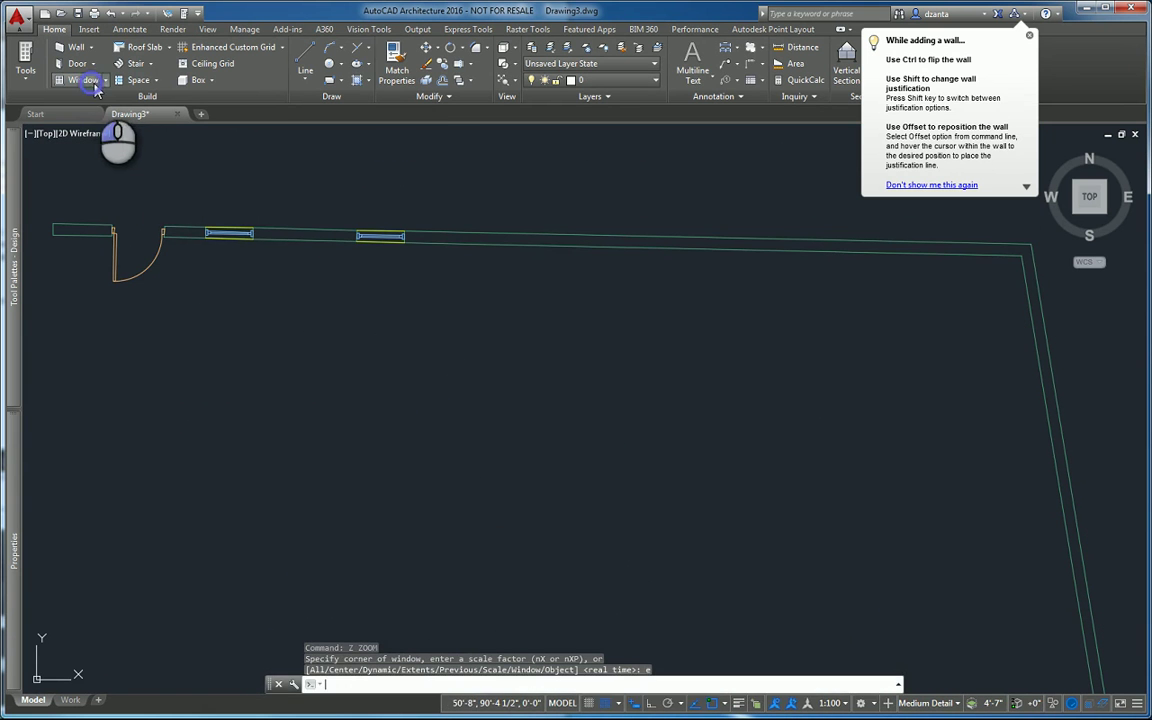
{"action": "left_click", "coordinate": [435, 235]}
{"action": "key", "text": "Return"}
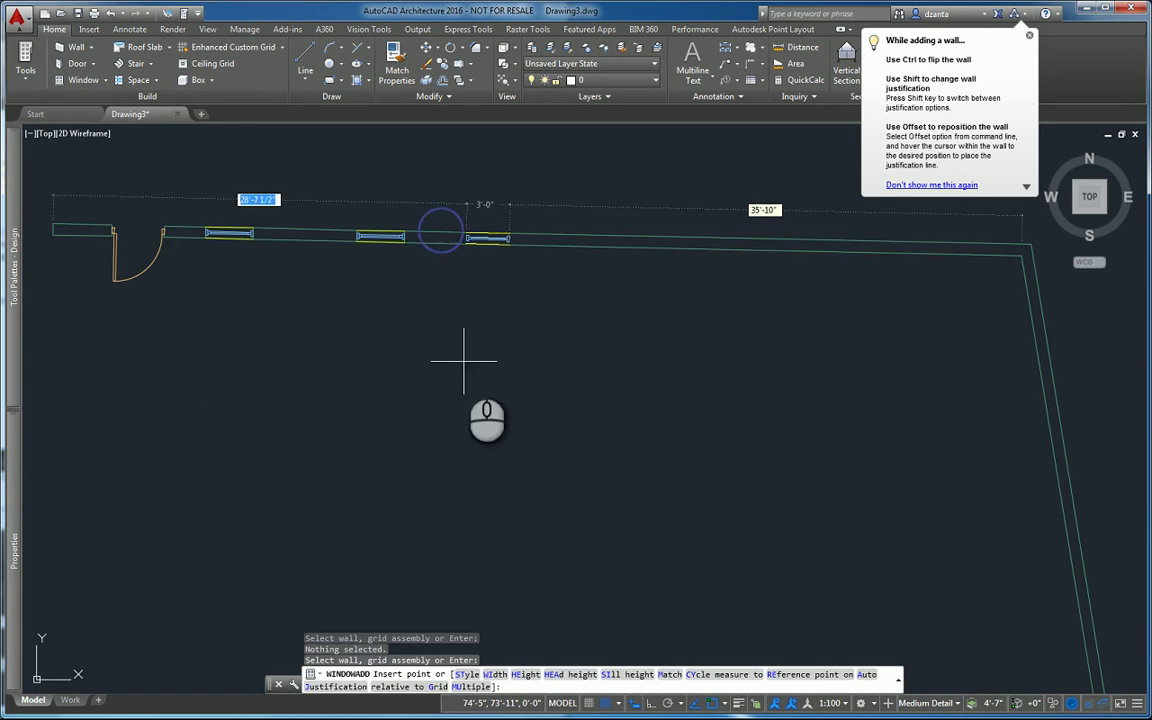
{"action": "mouse_move", "coordinate": [14, 550]}
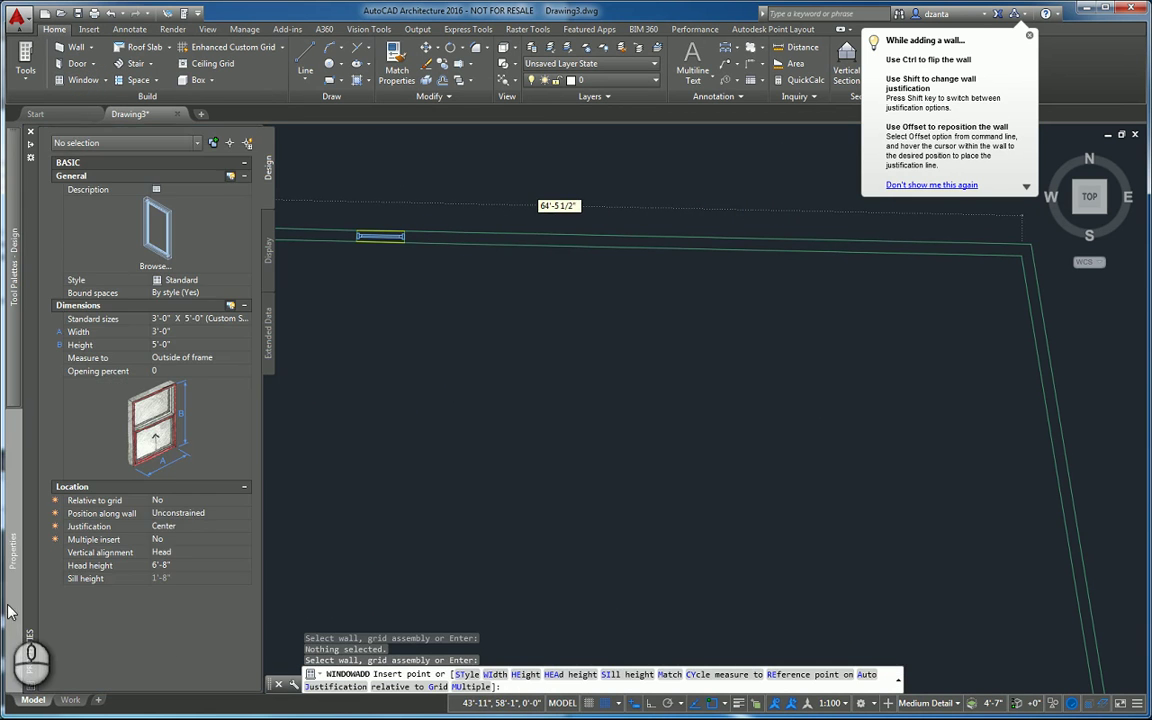
{"action": "left_click", "coordinate": [214, 513]}
{"action": "left_click", "coordinate": [220, 528]}
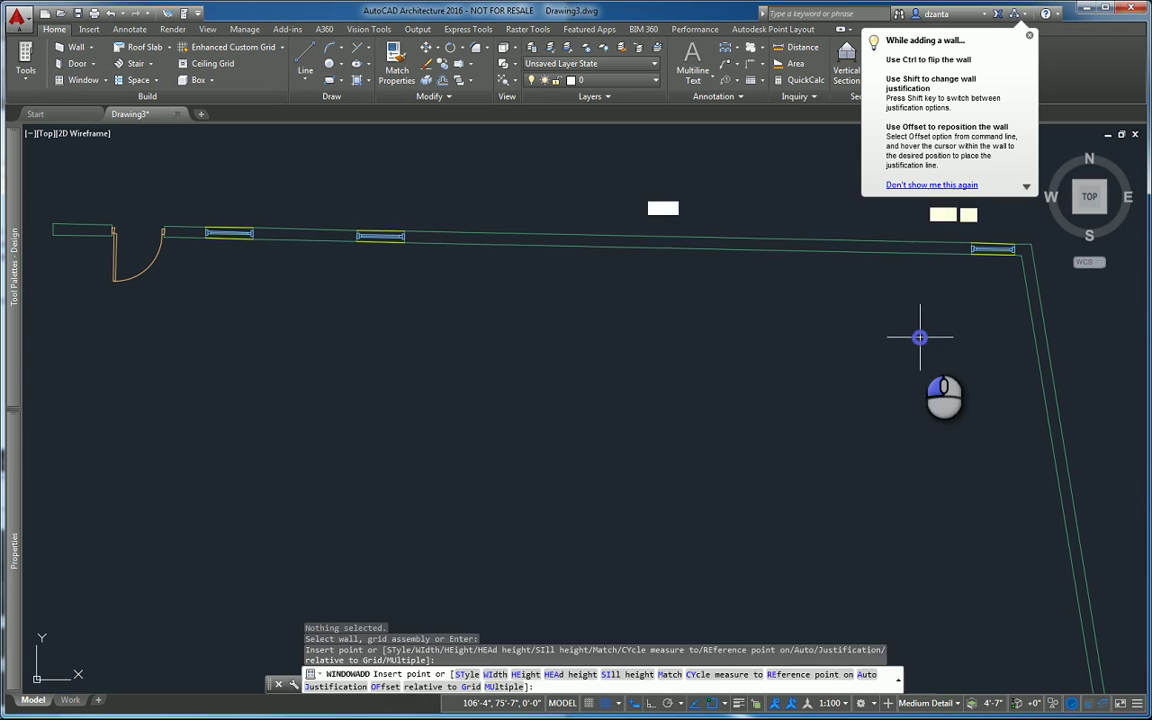
{"action": "right_click", "coordinate": [503, 325]}
{"action": "left_click", "coordinate": [543, 346]}
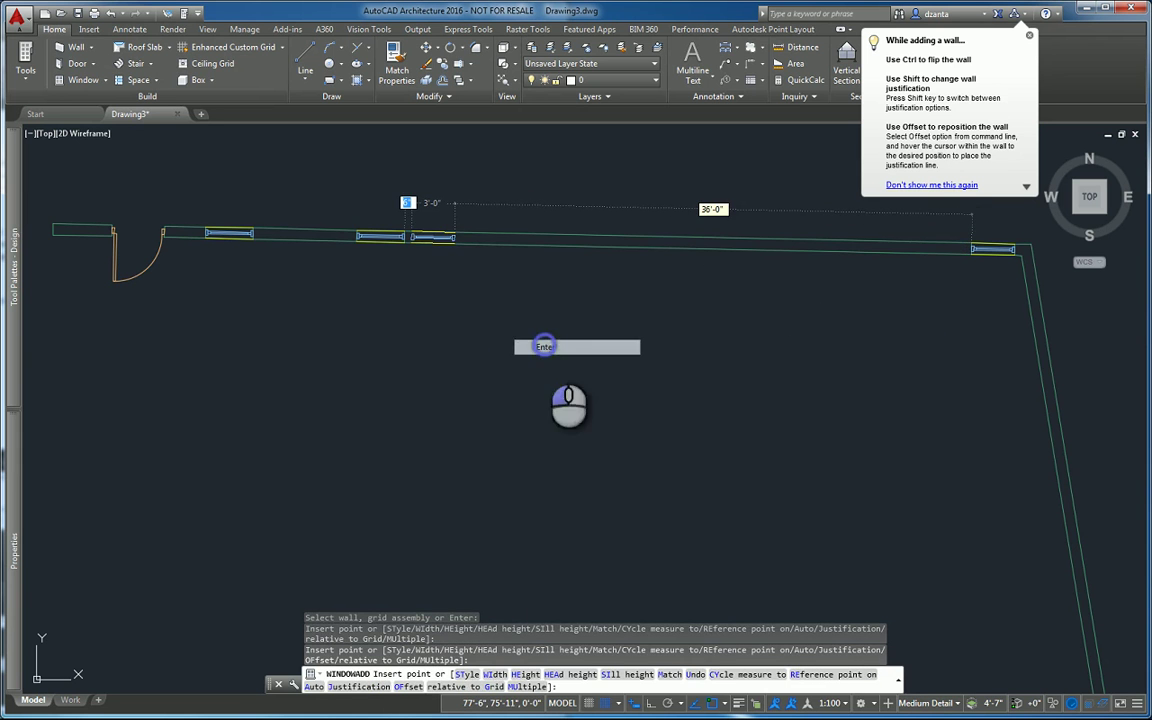
Step: Start adding a door with the palette's Door tool and examine which door styles it offers
{"action": "scroll", "coordinate": [604, 373], "scroll_direction": "down", "scroll_amount": 4}
{"action": "middle_click_drag", "start_coordinate": [594, 378], "coordinate": [550, 360]}
{"action": "scroll", "coordinate": [476, 373], "scroll_direction": "up", "scroll_amount": 2}
{"action": "middle_click_drag", "start_coordinate": [473, 375], "coordinate": [484, 351]}
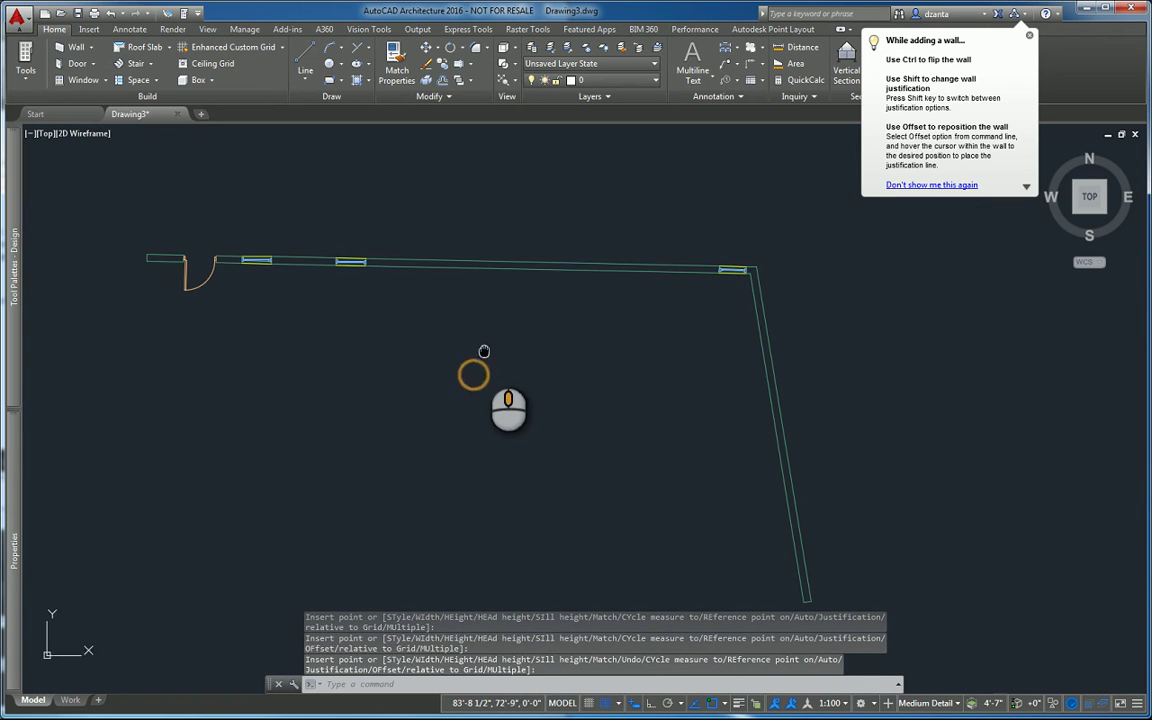
{"action": "mouse_move", "coordinate": [14, 240]}
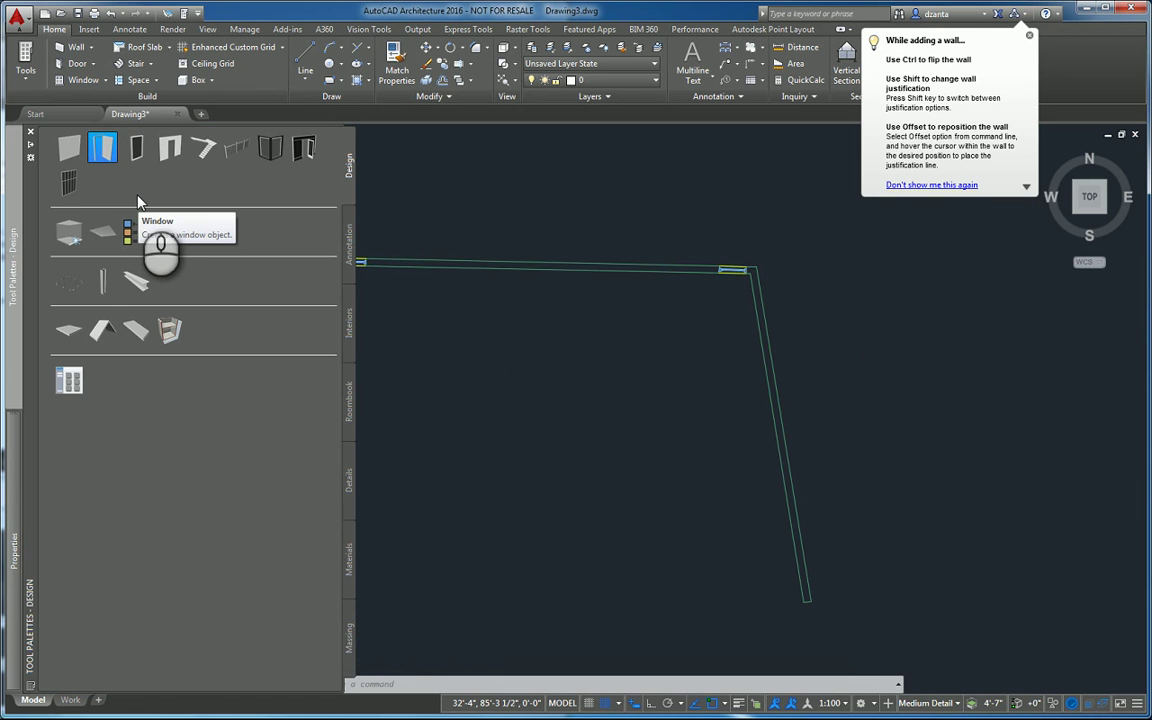
{"action": "right_click", "coordinate": [94, 153]}
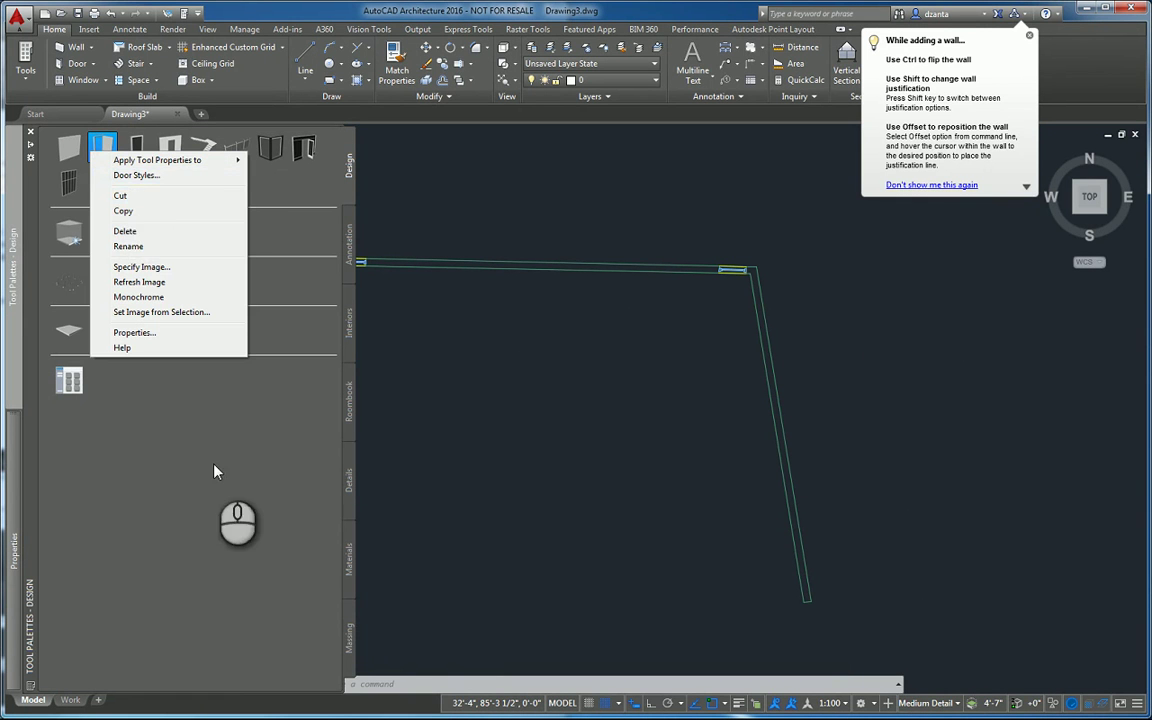
{"action": "left_click", "coordinate": [470, 388]}
{"action": "left_click", "coordinate": [106, 150]}
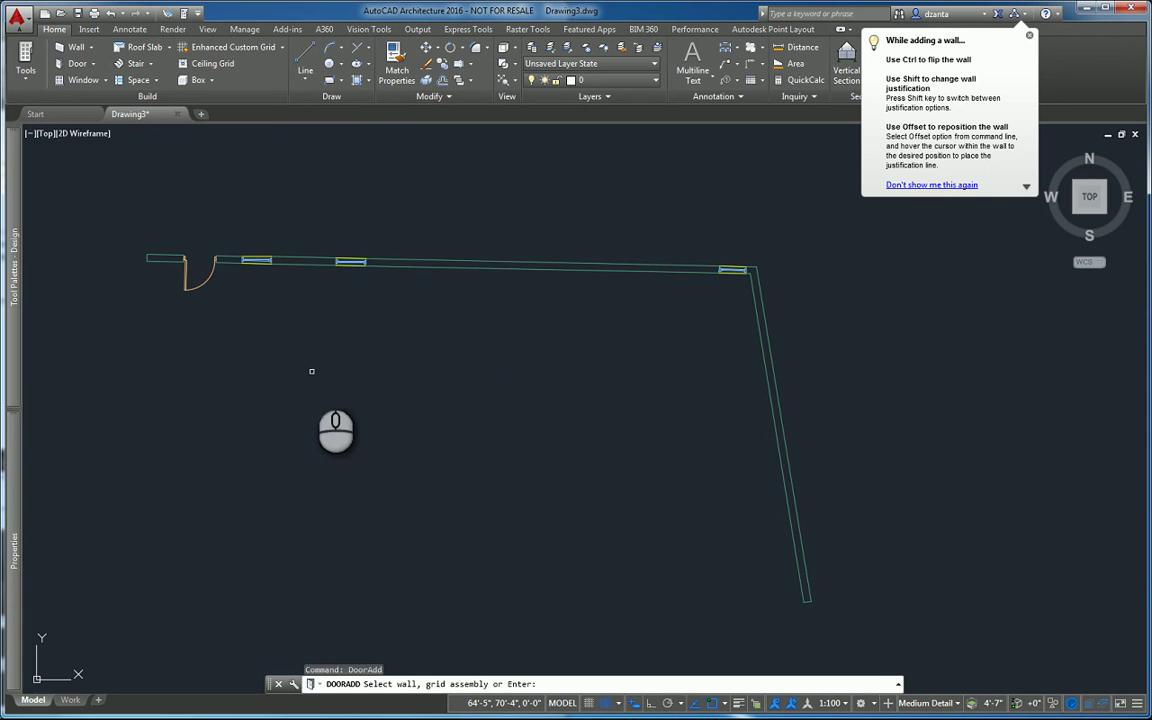
{"action": "mouse_move", "coordinate": [14, 545]}
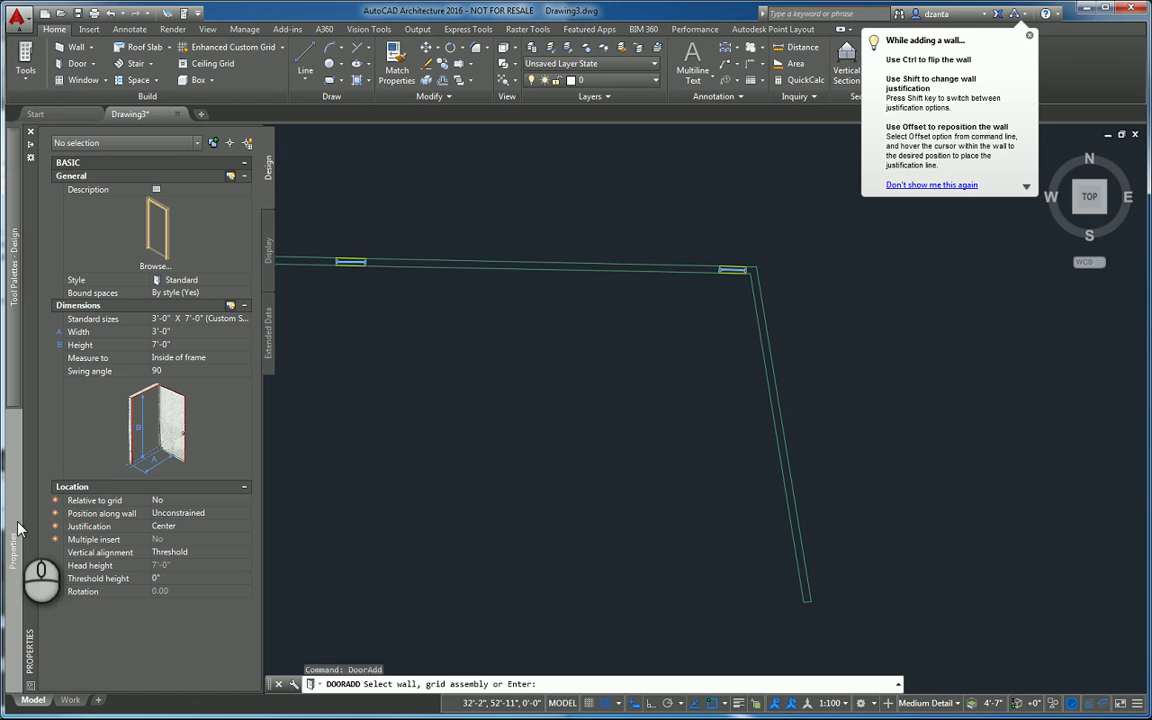
{"action": "left_click", "coordinate": [207, 281]}
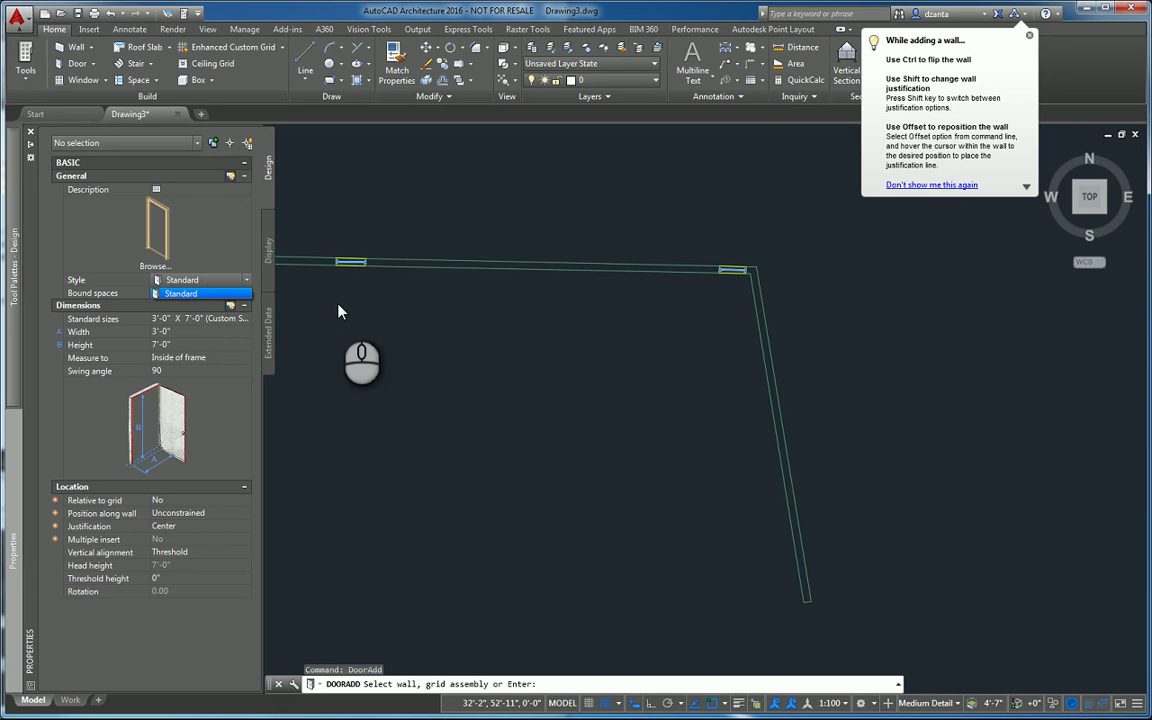
{"action": "key", "text": "Escape"}
Step: Open the Style Manager on the door styles of the palette's Door tool
{"action": "middle_click_drag", "start_coordinate": [334, 226], "coordinate": [352, 226]}
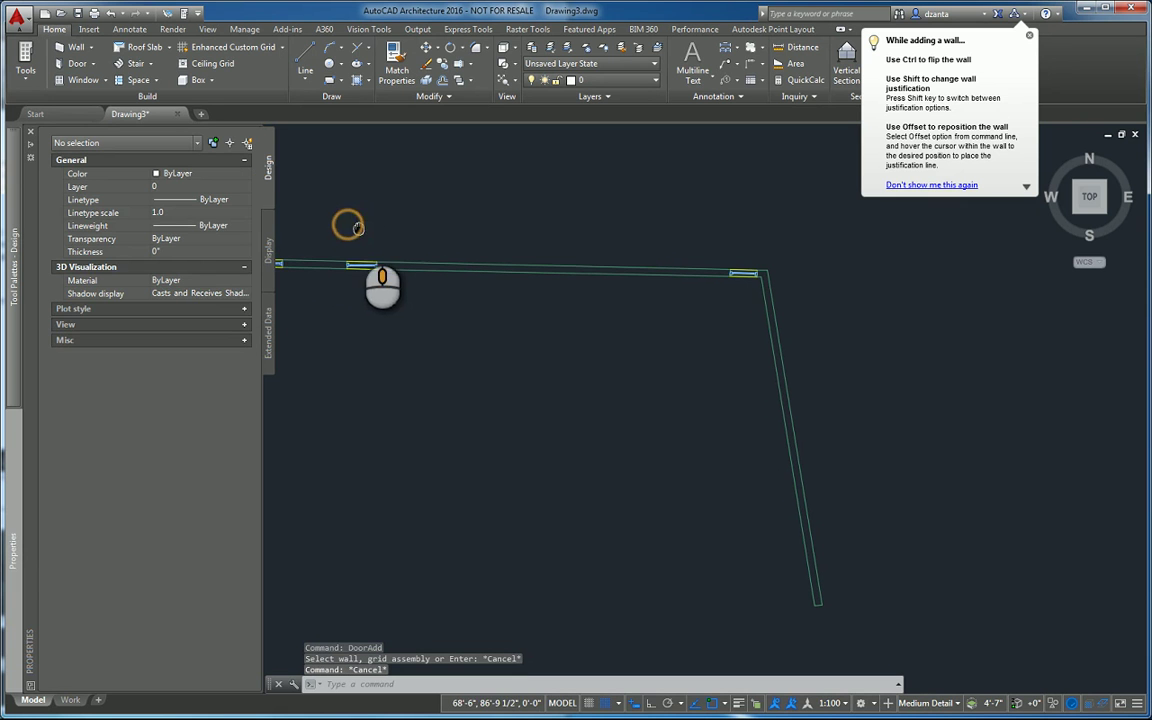
{"action": "left_click", "coordinate": [12, 199]}
{"action": "right_click", "coordinate": [104, 150]}
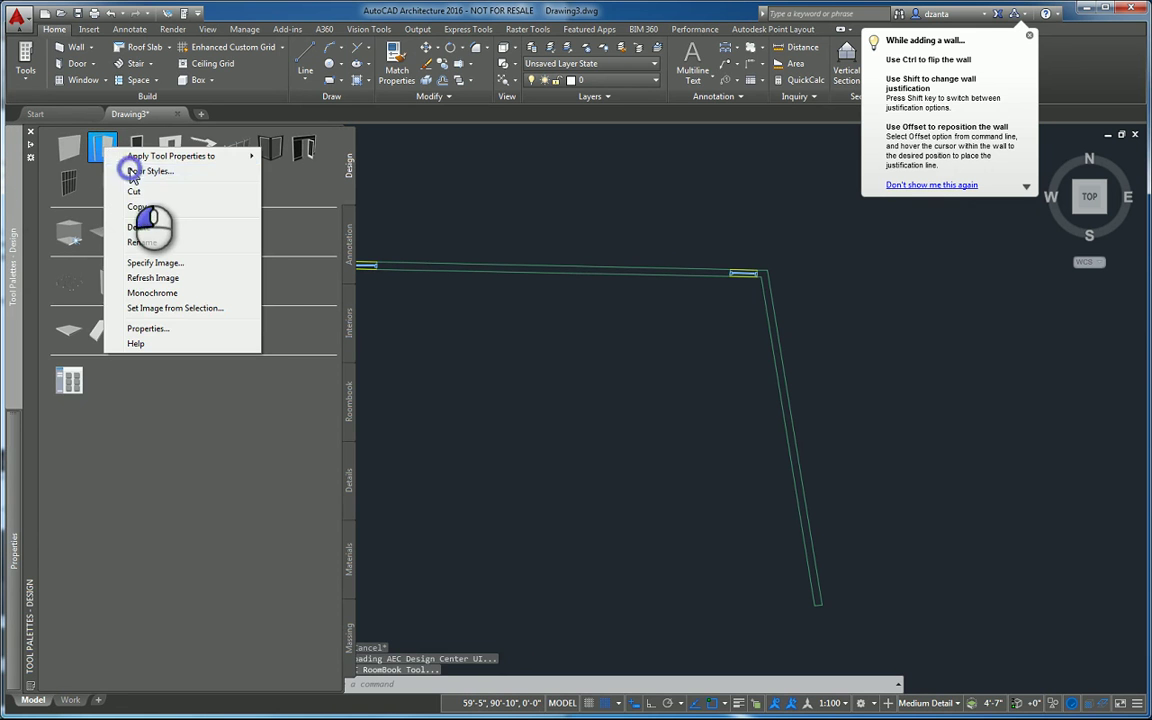
{"action": "left_click", "coordinate": [132, 172]}
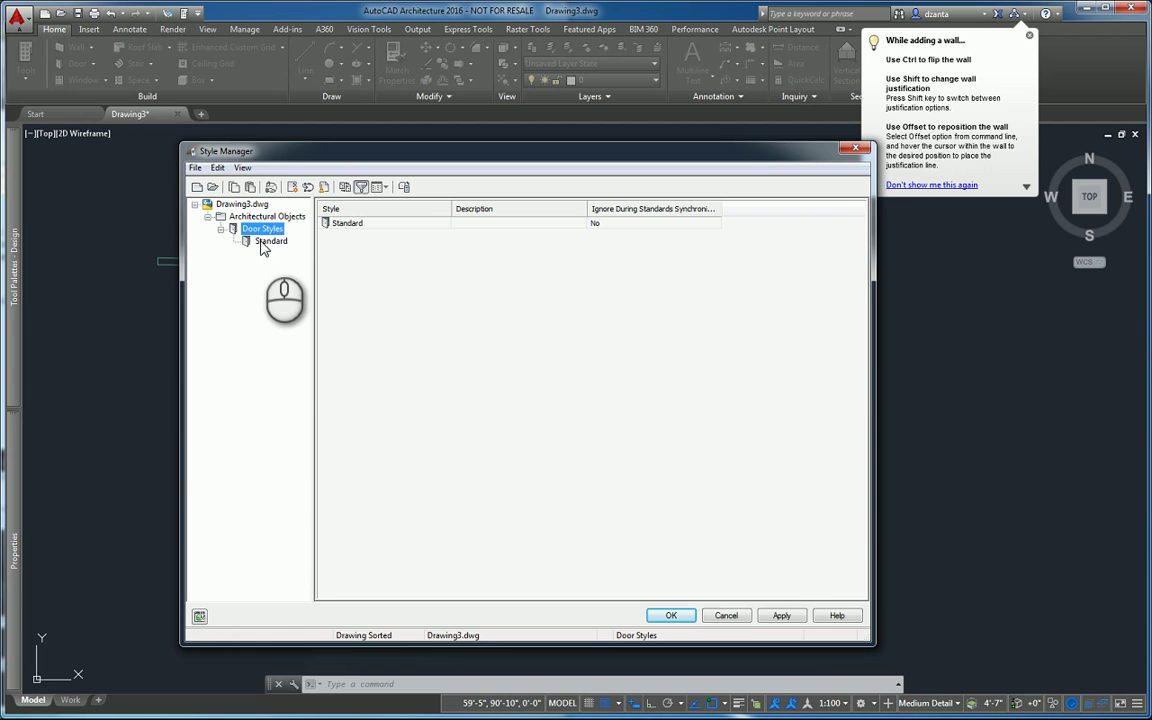
Step: Start opening a drawing in the Style Manager, and copy the Imperial styles folder's path from the Windows Explorer window
{"action": "left_click", "coordinate": [212, 187]}
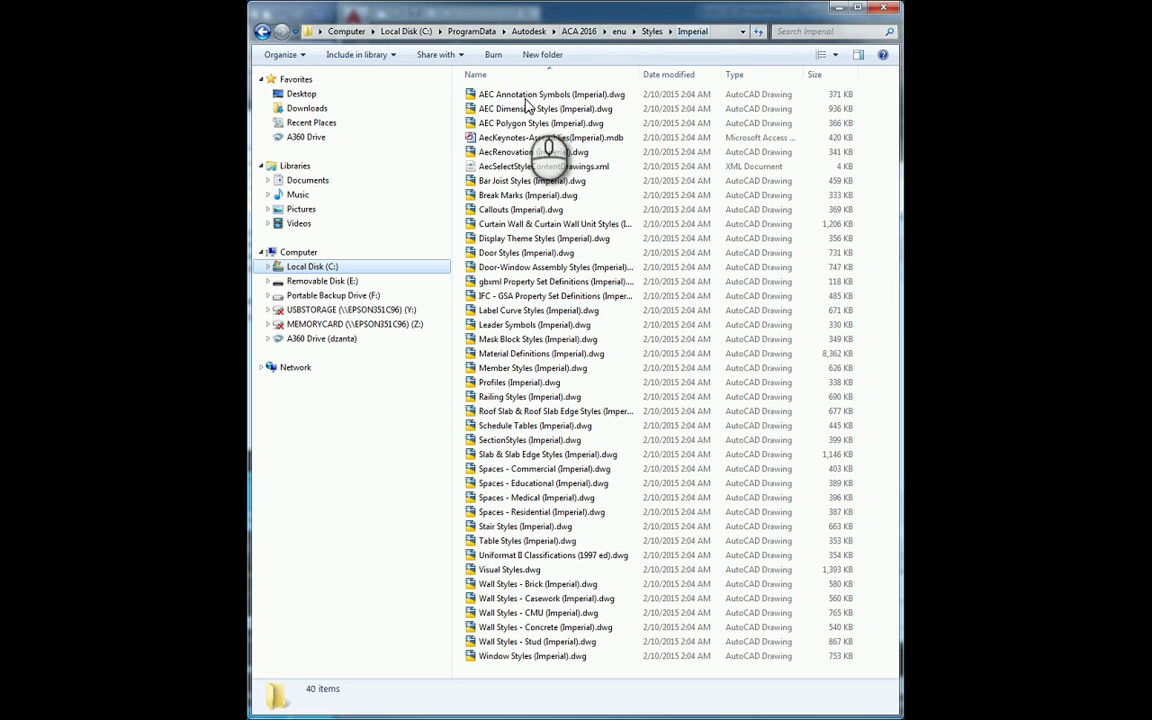
{"action": "left_click", "coordinate": [726, 36]}
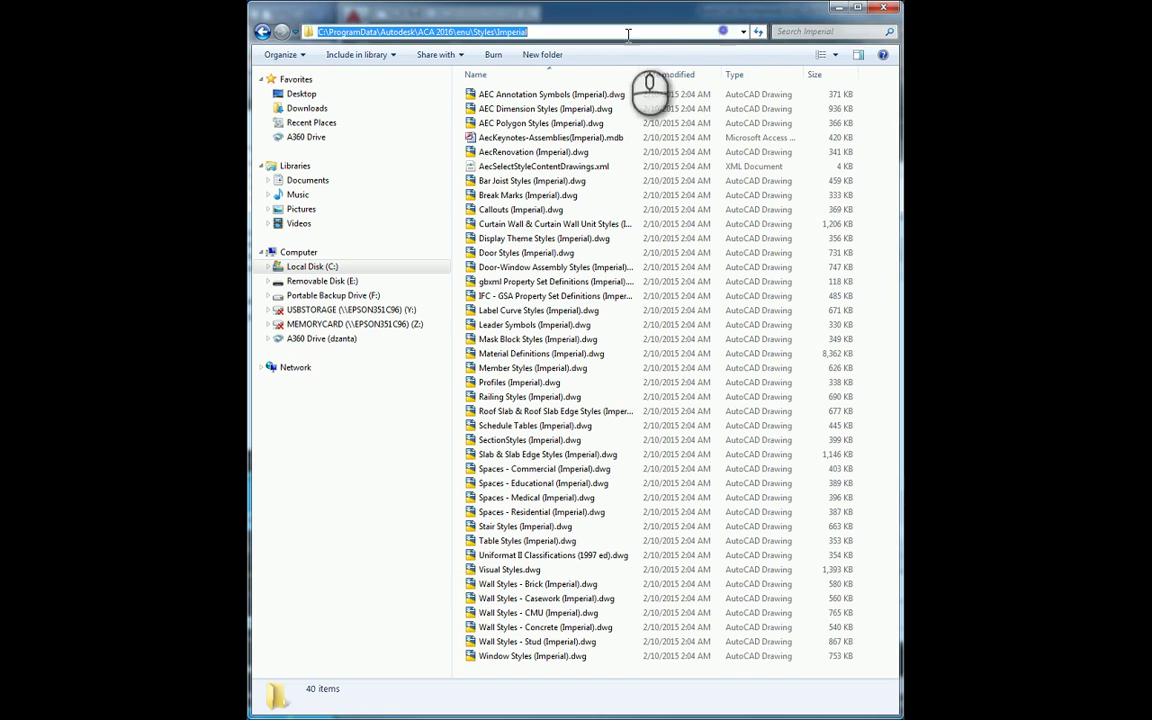
{"action": "right_click", "coordinate": [528, 31]}
{"action": "left_click", "coordinate": [552, 76]}
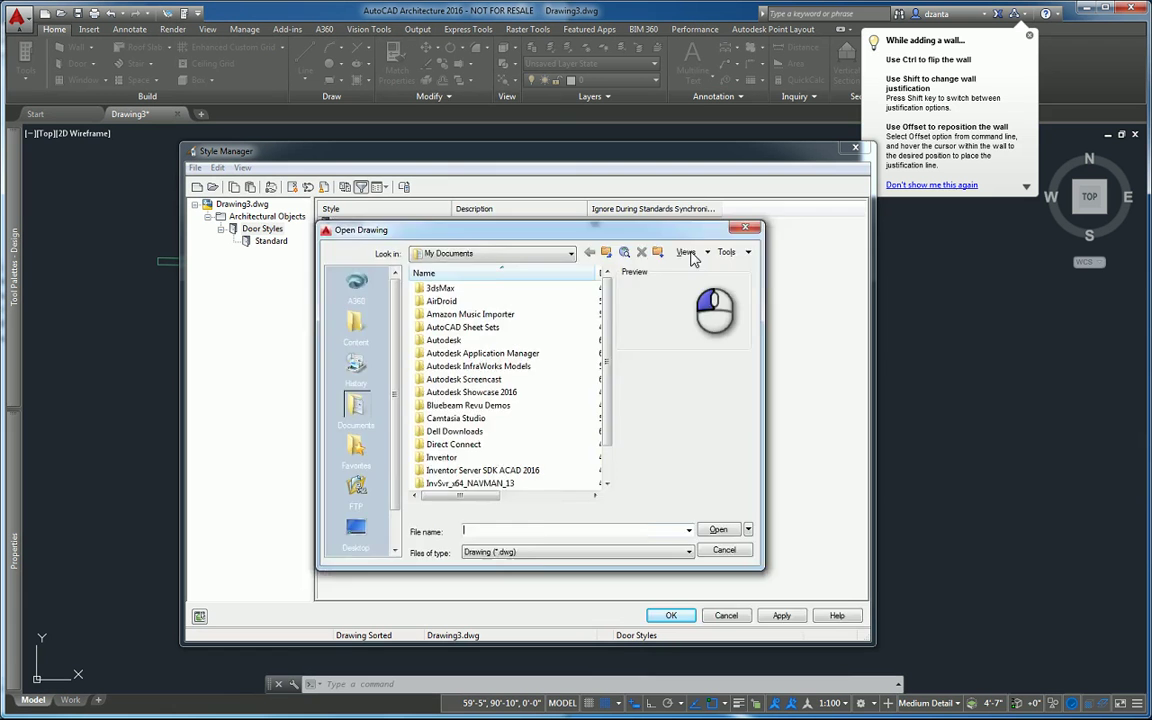
Step: Browse the Open Drawing dialog to C:\ProgramData\Autodesk\ACA 2016\enu\Styles\Imperial
{"action": "left_click_drag", "start_coordinate": [603, 236], "coordinate": [850, 283]}
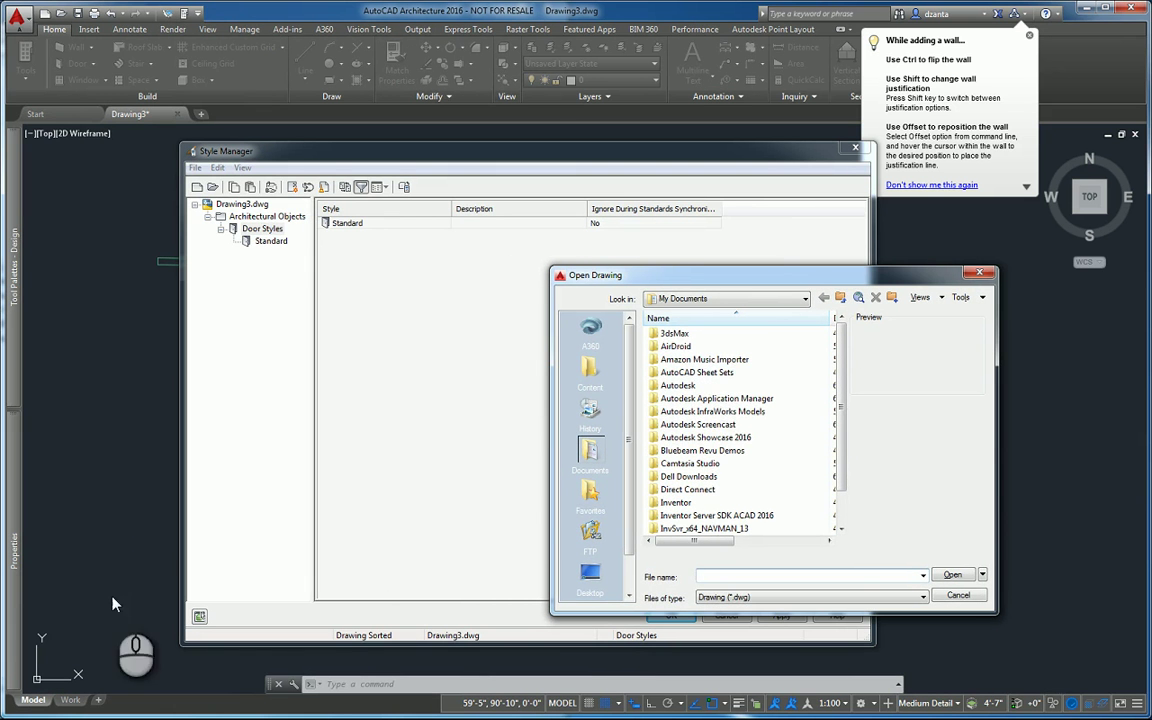
{"action": "left_click", "coordinate": [590, 576]}
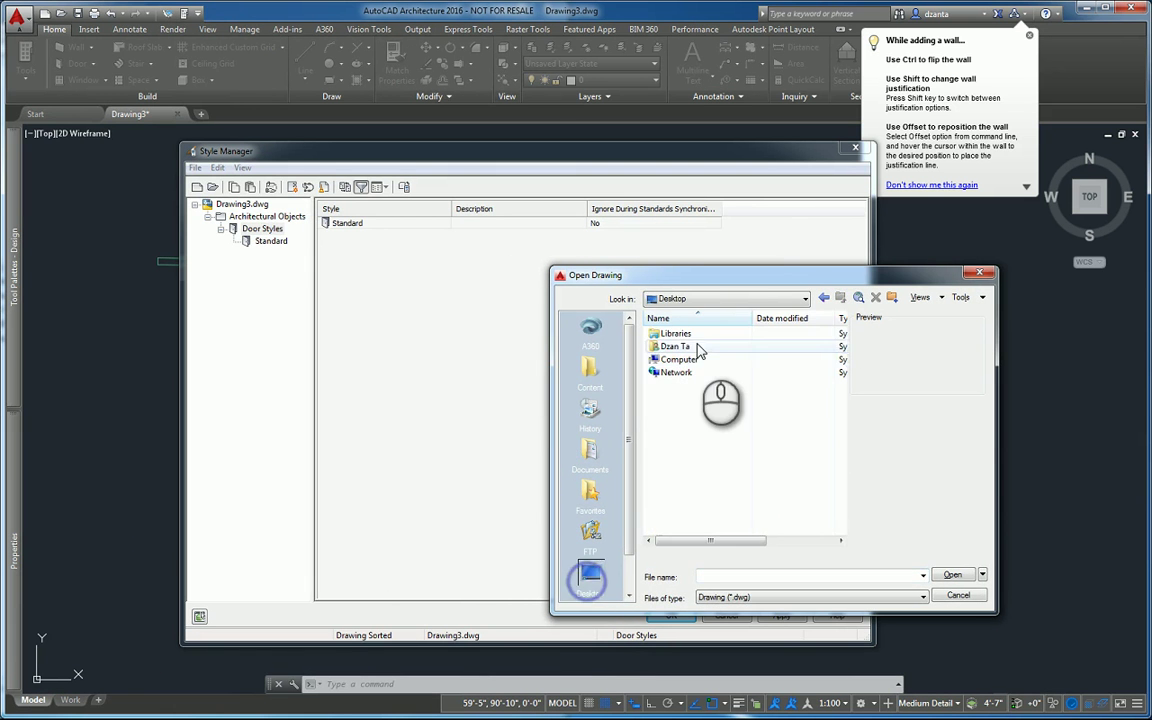
{"action": "left_click", "coordinate": [694, 361]}
{"action": "double_click", "coordinate": [694, 361]}
{"action": "double_click", "coordinate": [689, 344]}
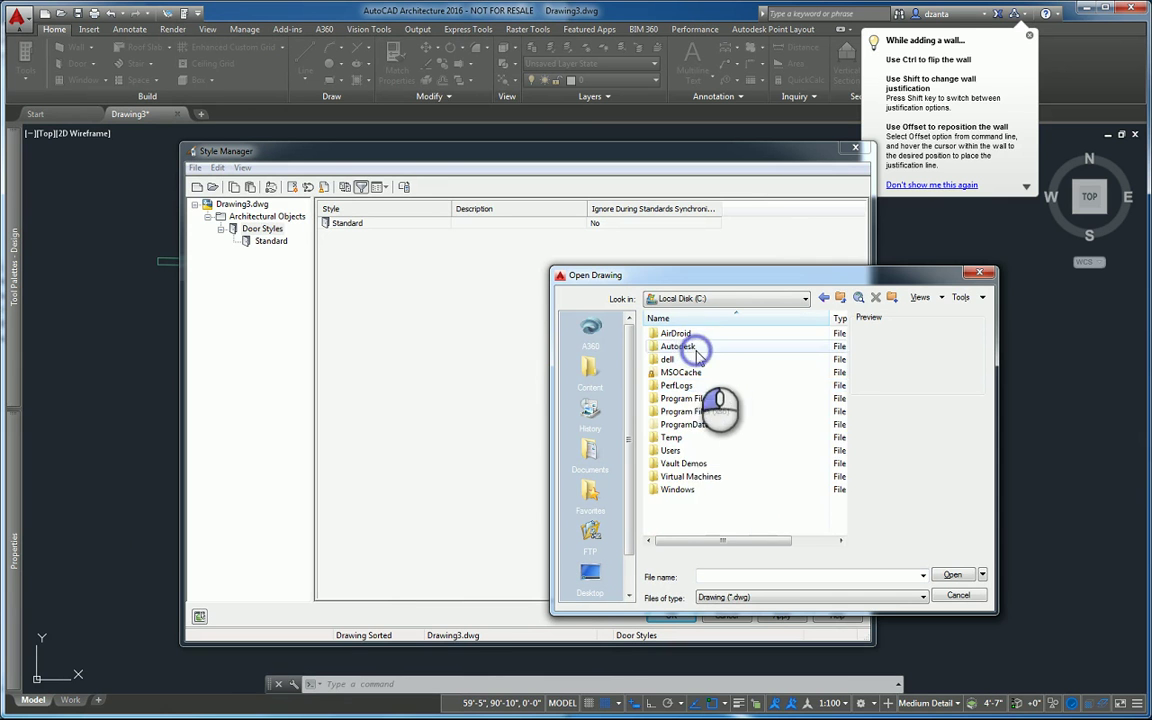
{"action": "double_click", "coordinate": [690, 425]}
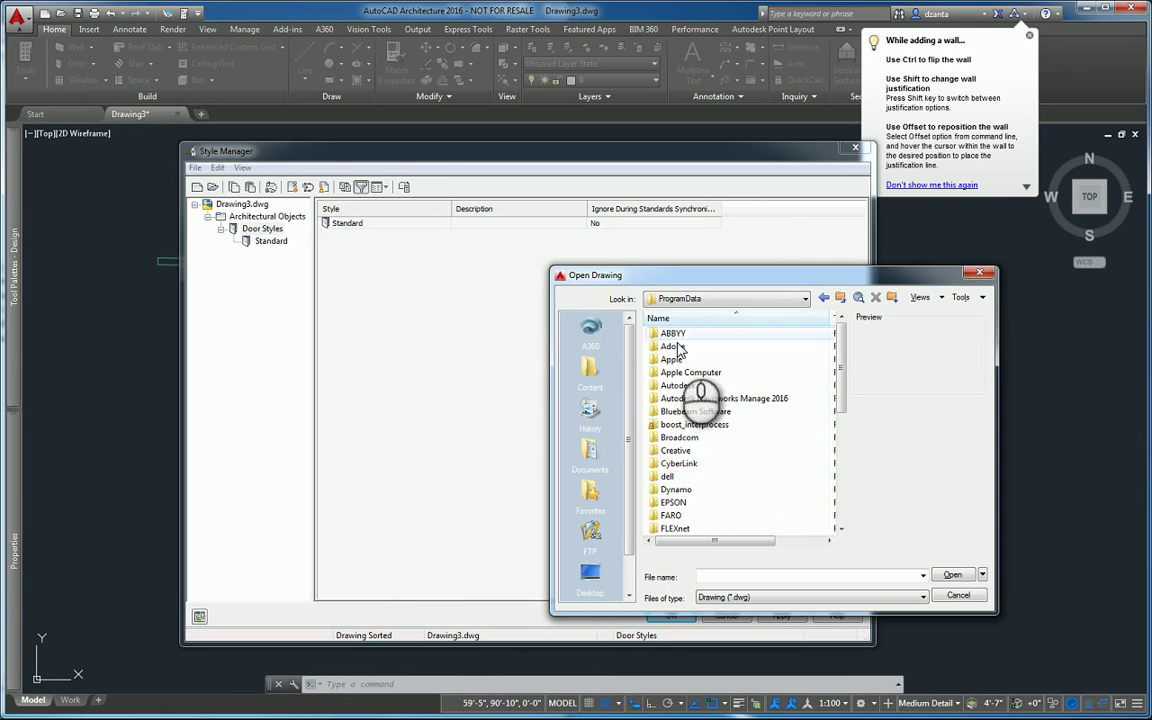
{"action": "double_click", "coordinate": [680, 385]}
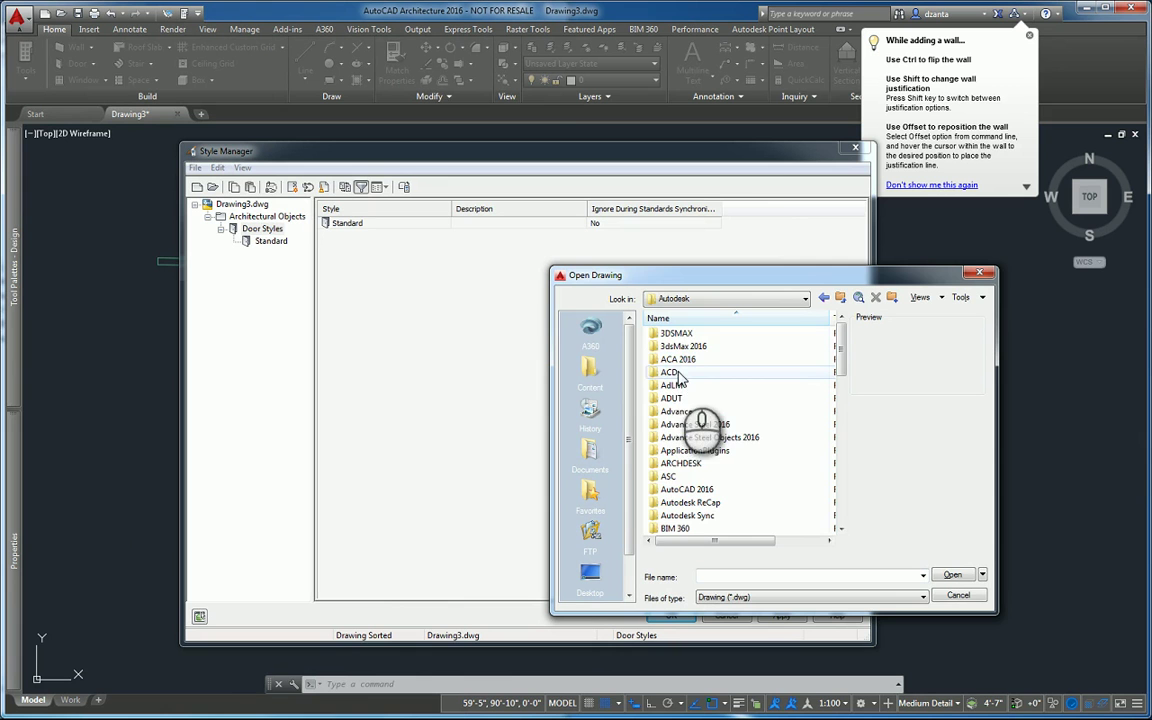
{"action": "left_click", "coordinate": [676, 360]}
{"action": "double_click", "coordinate": [676, 360]}
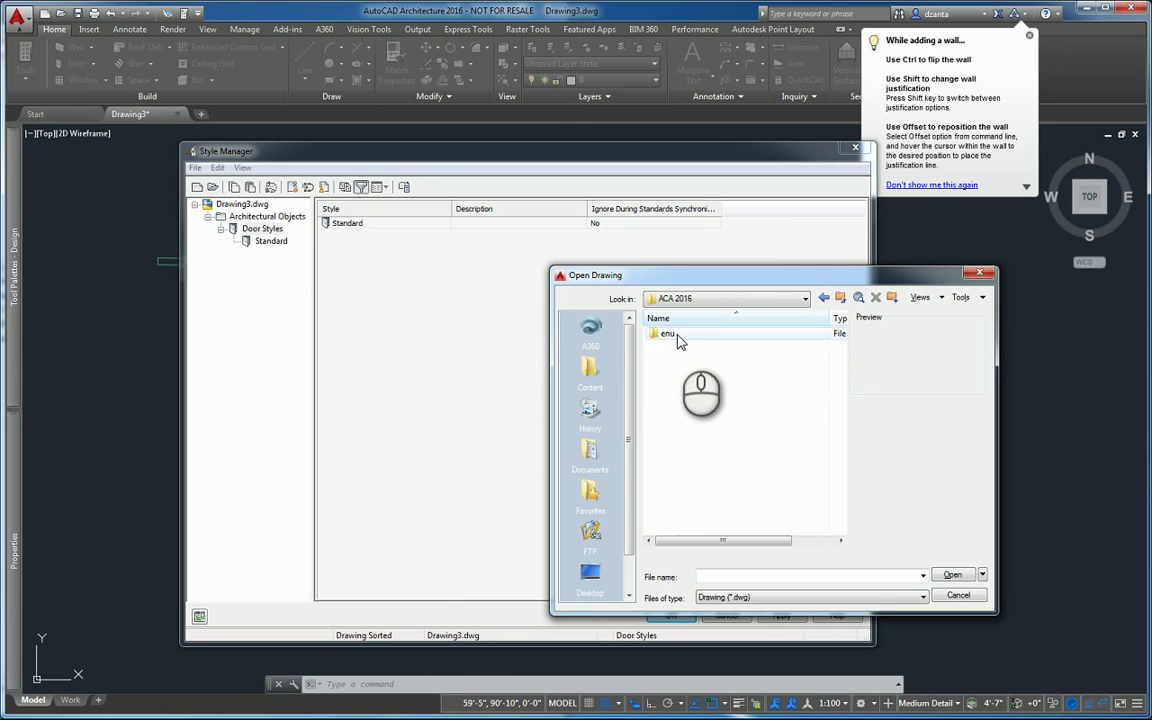
{"action": "double_click", "coordinate": [680, 334]}
{"action": "double_click", "coordinate": [675, 385]}
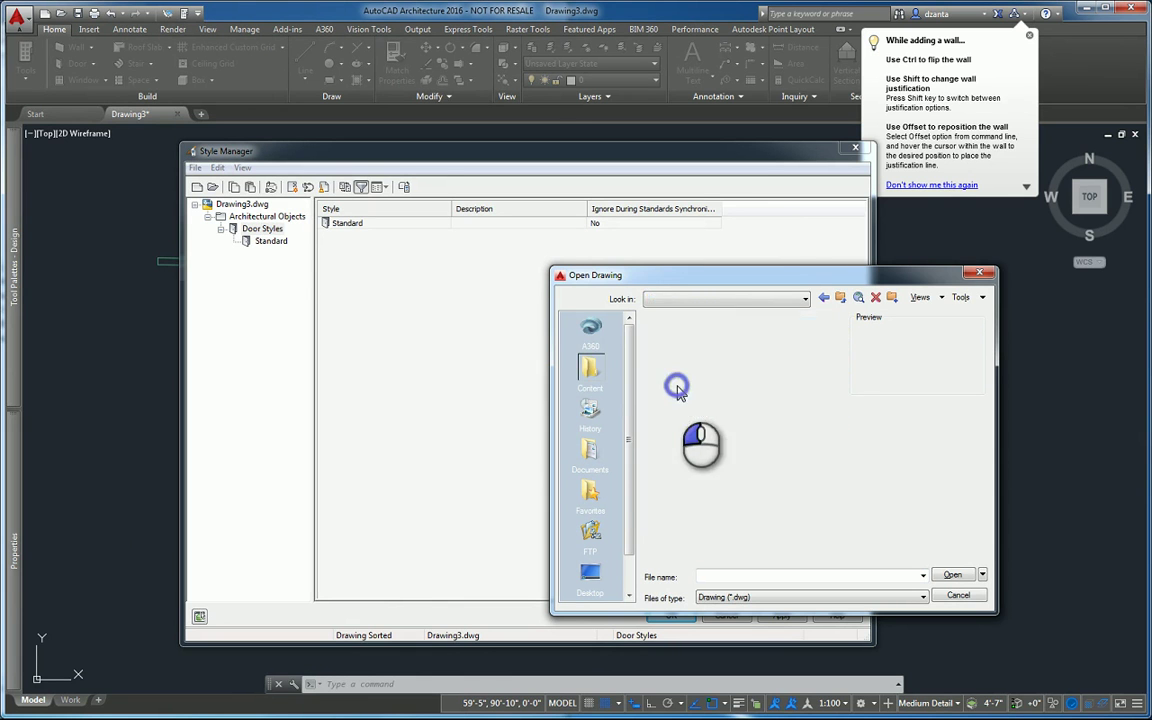
{"action": "double_click", "coordinate": [675, 346]}
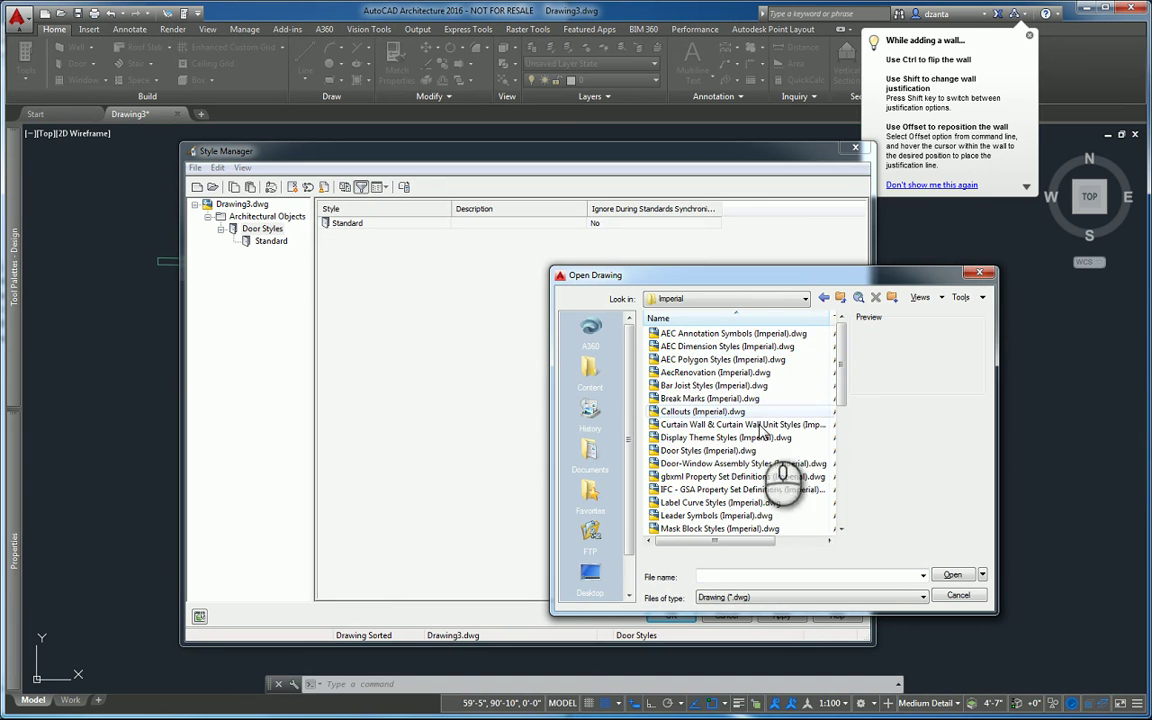
Step: Open Door Styles (Imperial).dwg from the Imperial folder in the Style Manager
{"action": "left_click", "coordinate": [735, 452]}
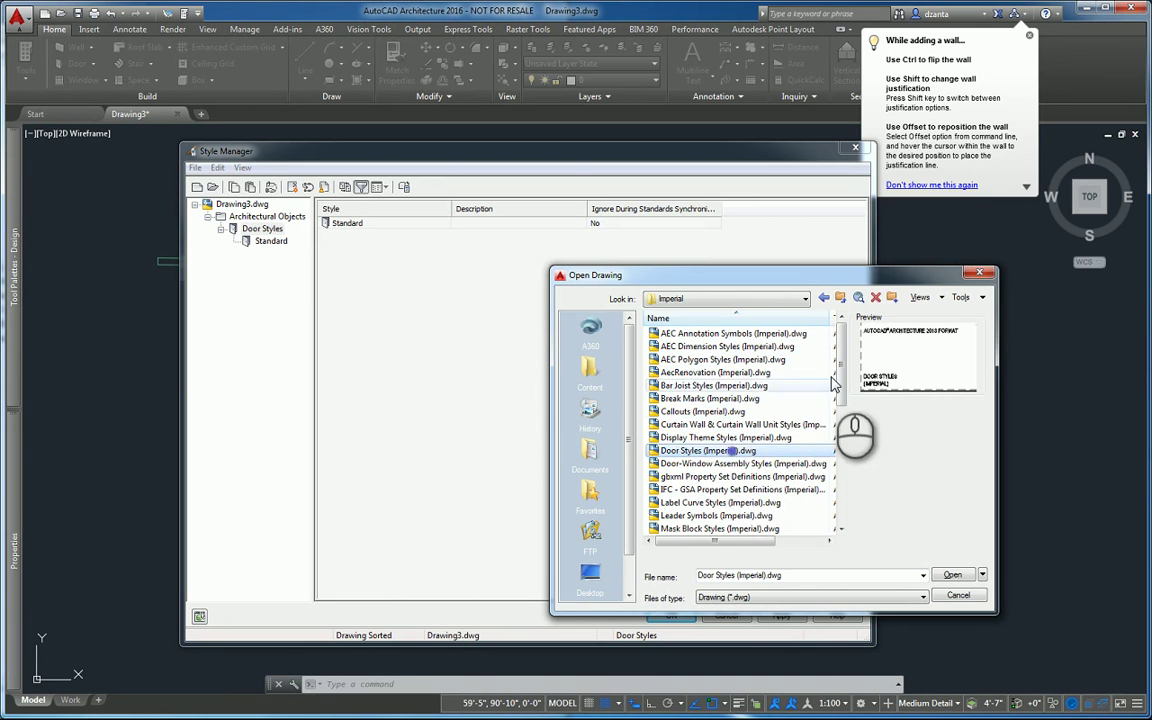
{"action": "left_click_drag", "start_coordinate": [838, 385], "coordinate": [841, 503]}
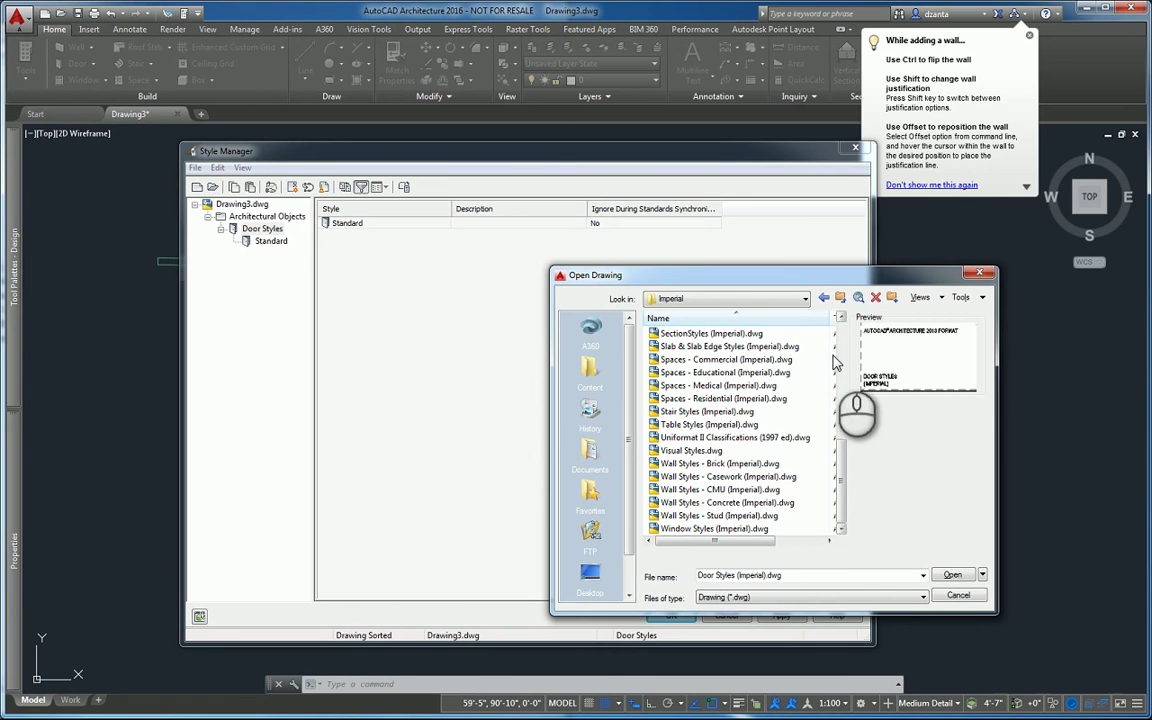
{"action": "left_click", "coordinate": [951, 576]}
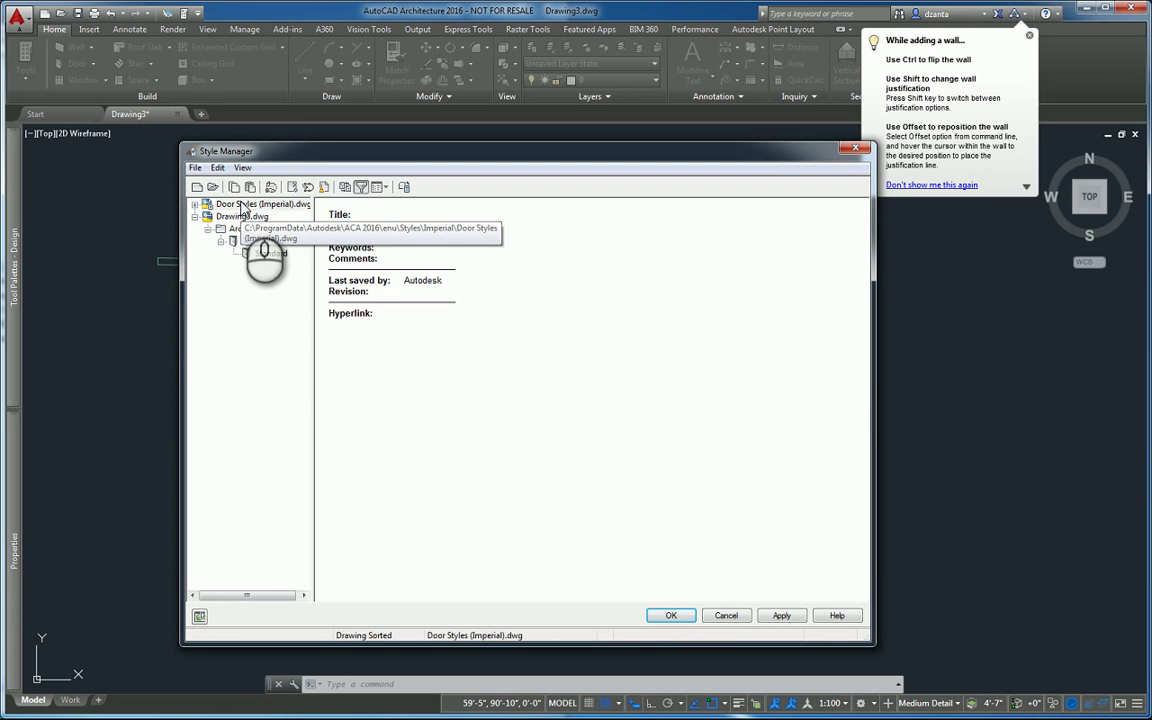
Step: Expand Door Styles (Imperial).dwg down to its door styles and copy the whole Door Styles category
{"action": "left_click", "coordinate": [195, 204]}
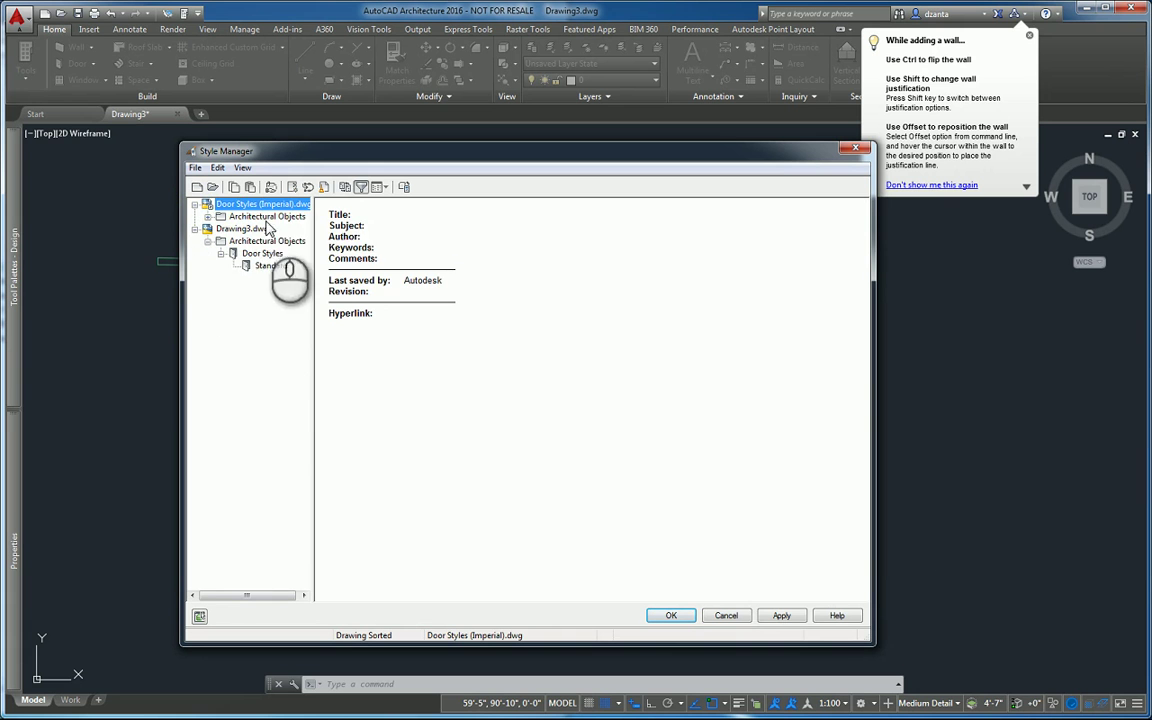
{"action": "left_click_drag", "start_coordinate": [312, 376], "coordinate": [352, 372]}
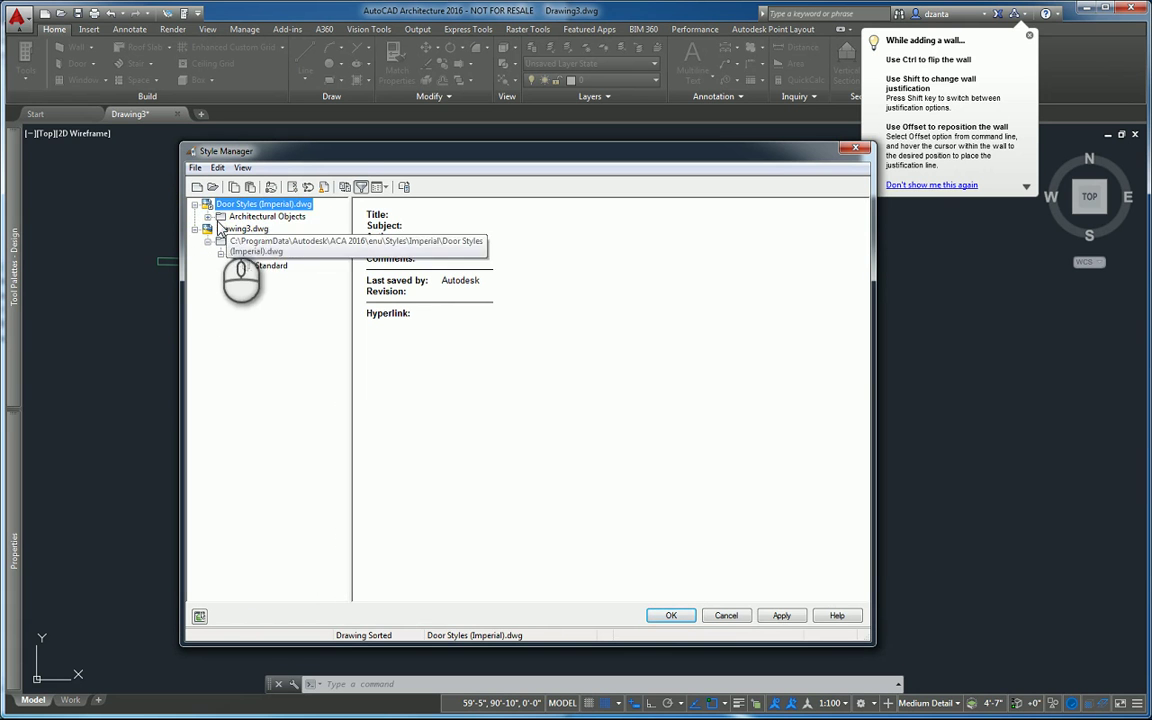
{"action": "left_click", "coordinate": [207, 217]}
{"action": "left_click", "coordinate": [220, 229]}
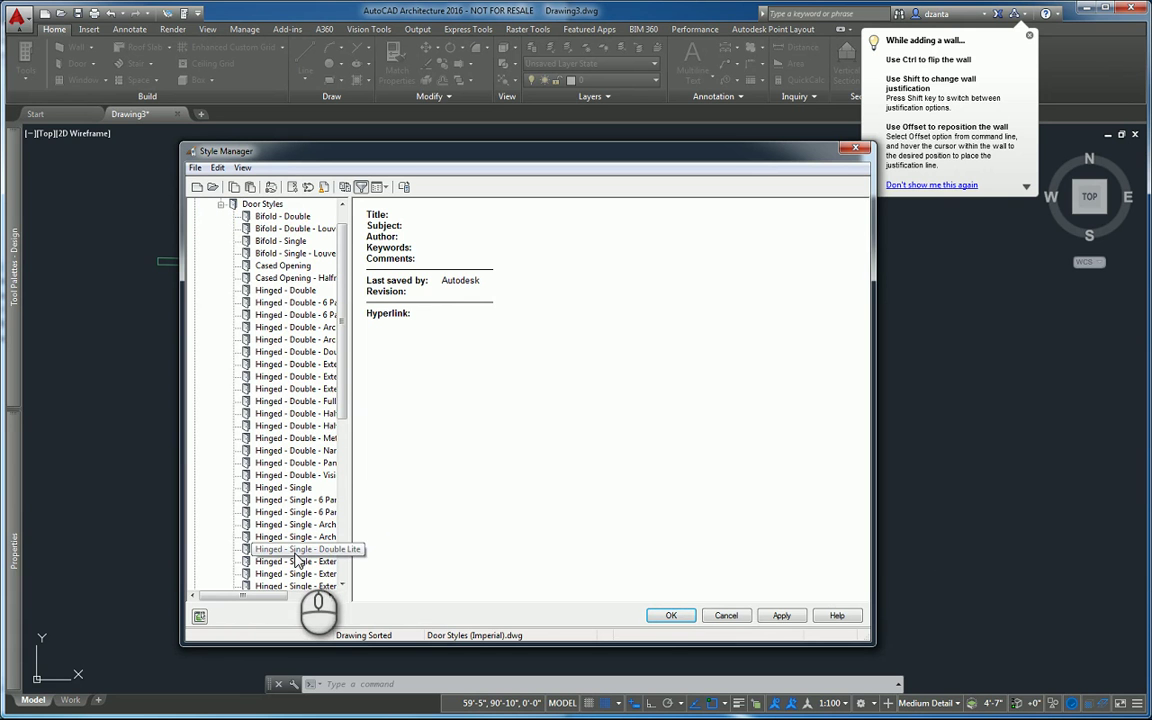
{"action": "right_click", "coordinate": [278, 205]}
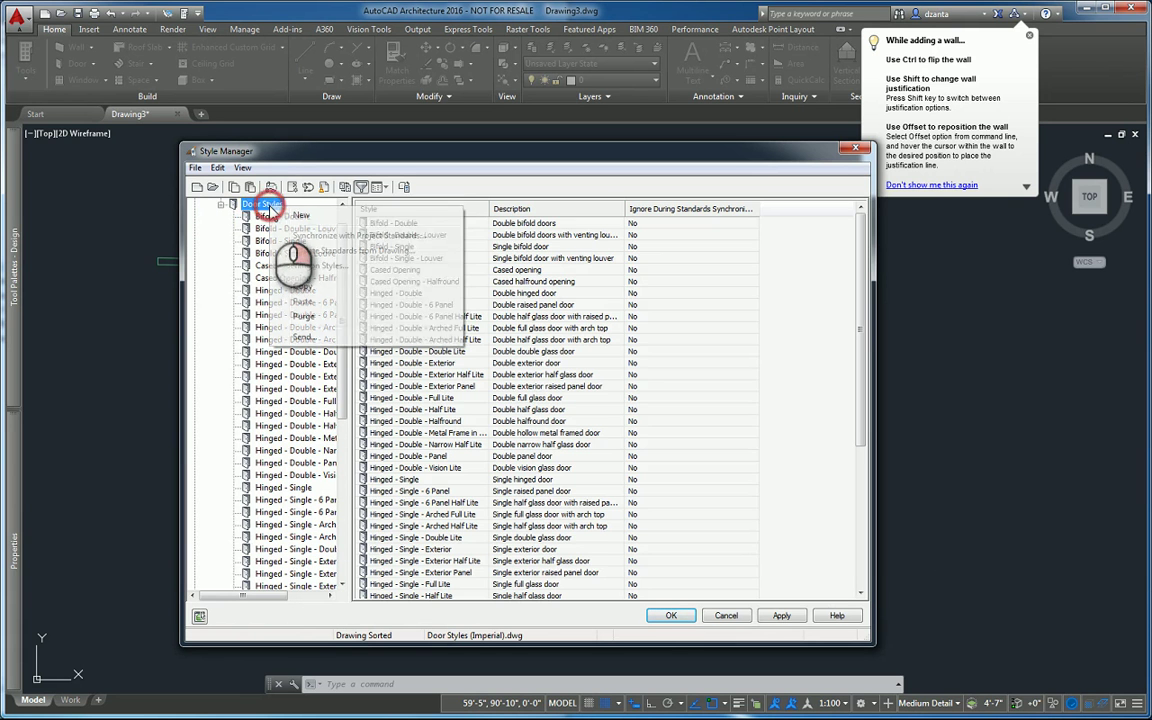
{"action": "left_click", "coordinate": [302, 287]}
Step: Paste the copied door styles into Drawing3.dwg with Leave Existing for duplicate names, and accept the Style Manager changes
{"action": "left_click", "coordinate": [341, 204]}
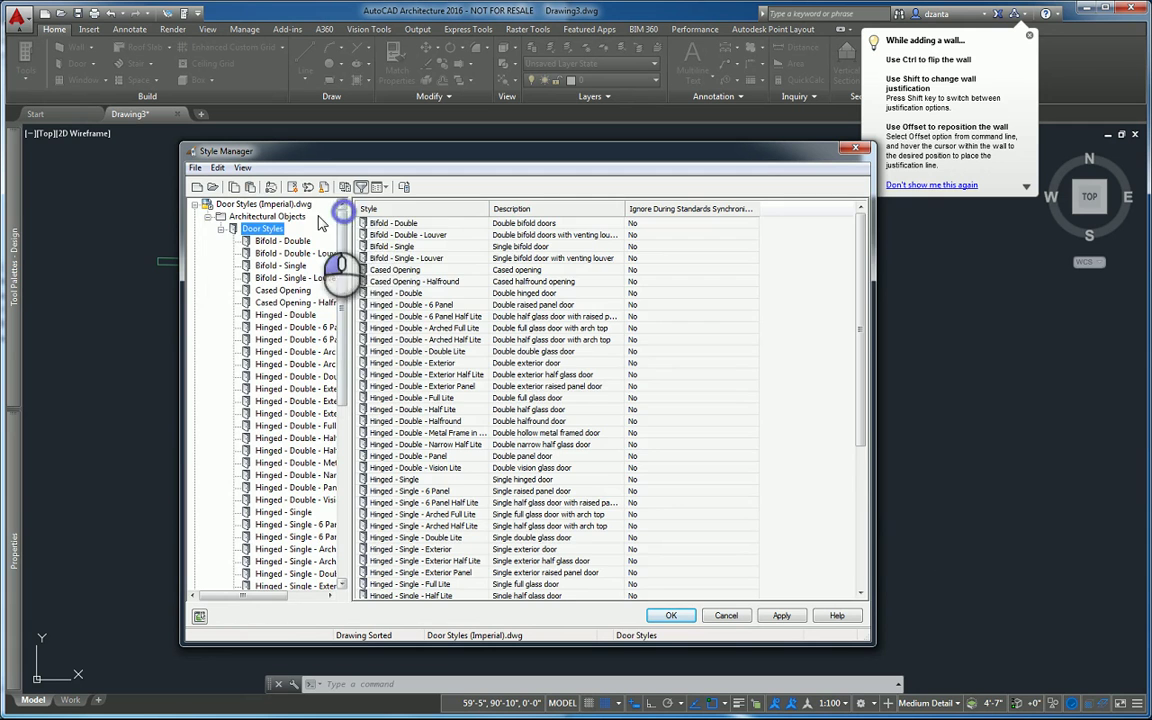
{"action": "left_click", "coordinate": [196, 205]}
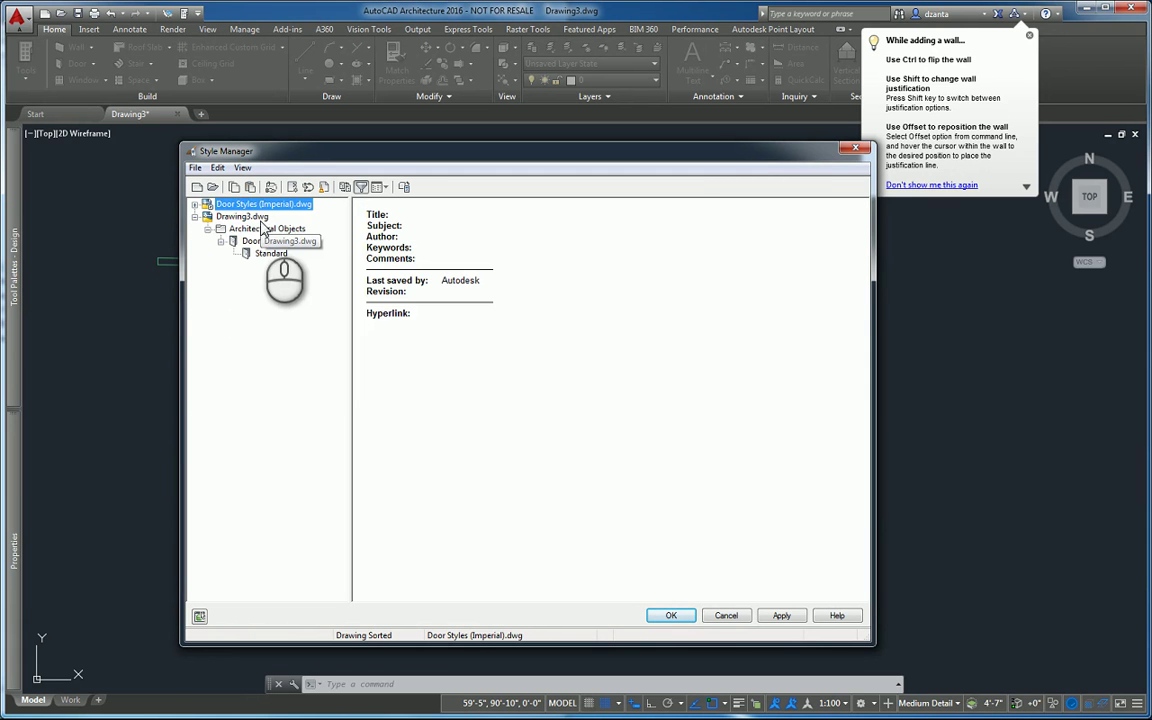
{"action": "right_click", "coordinate": [261, 219]}
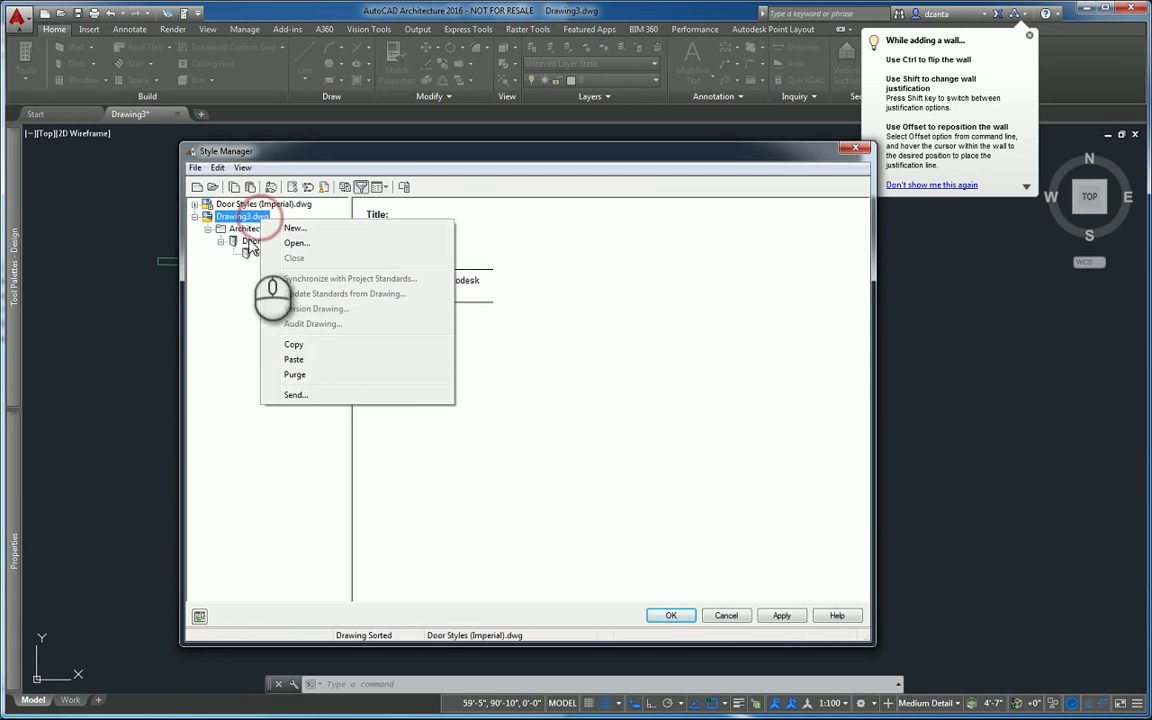
{"action": "left_click", "coordinate": [302, 362]}
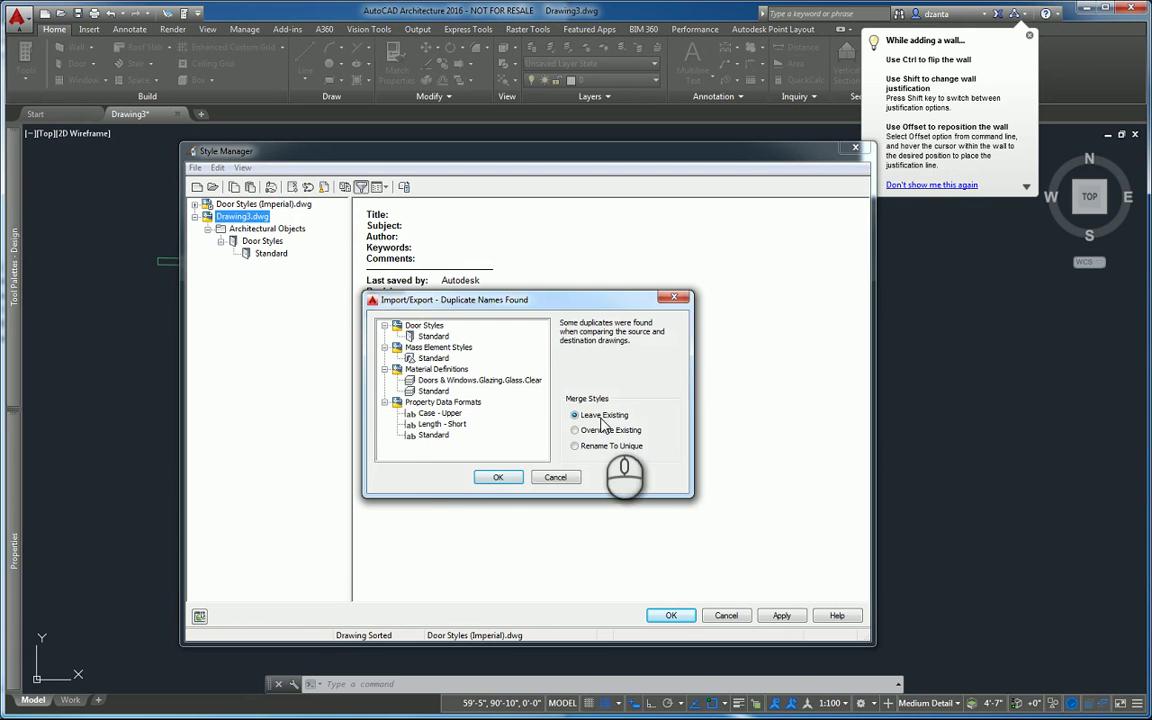
{"action": "left_click", "coordinate": [498, 477]}
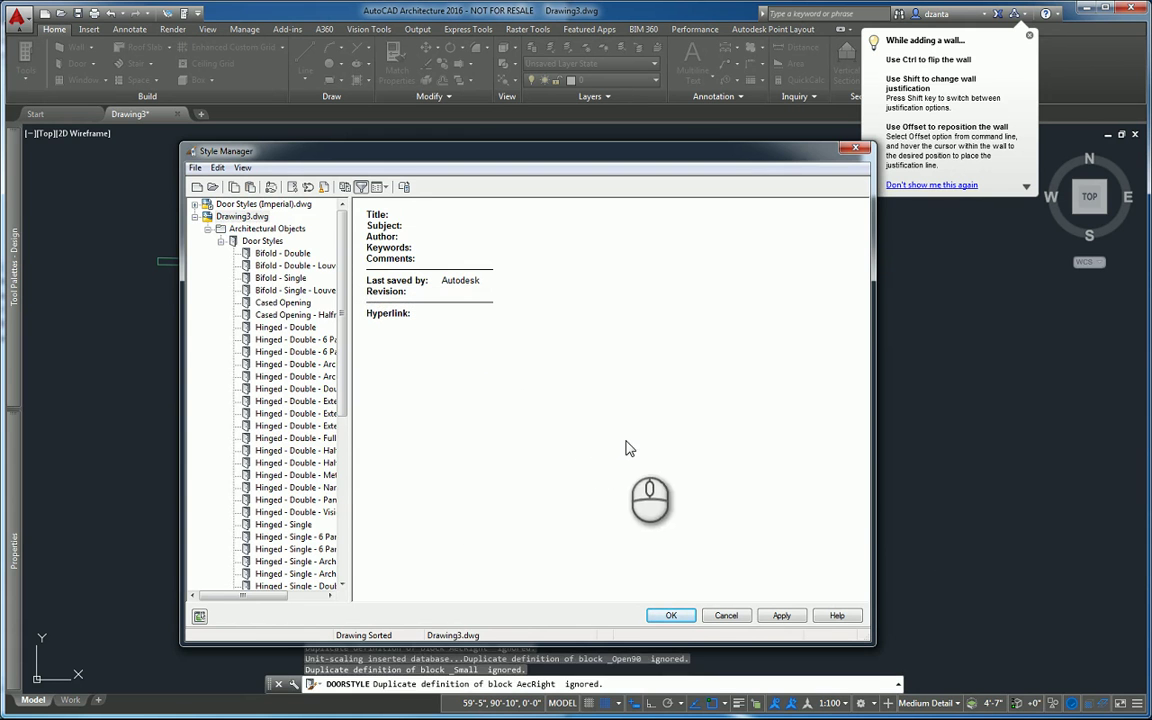
{"action": "left_click", "coordinate": [671, 615]}
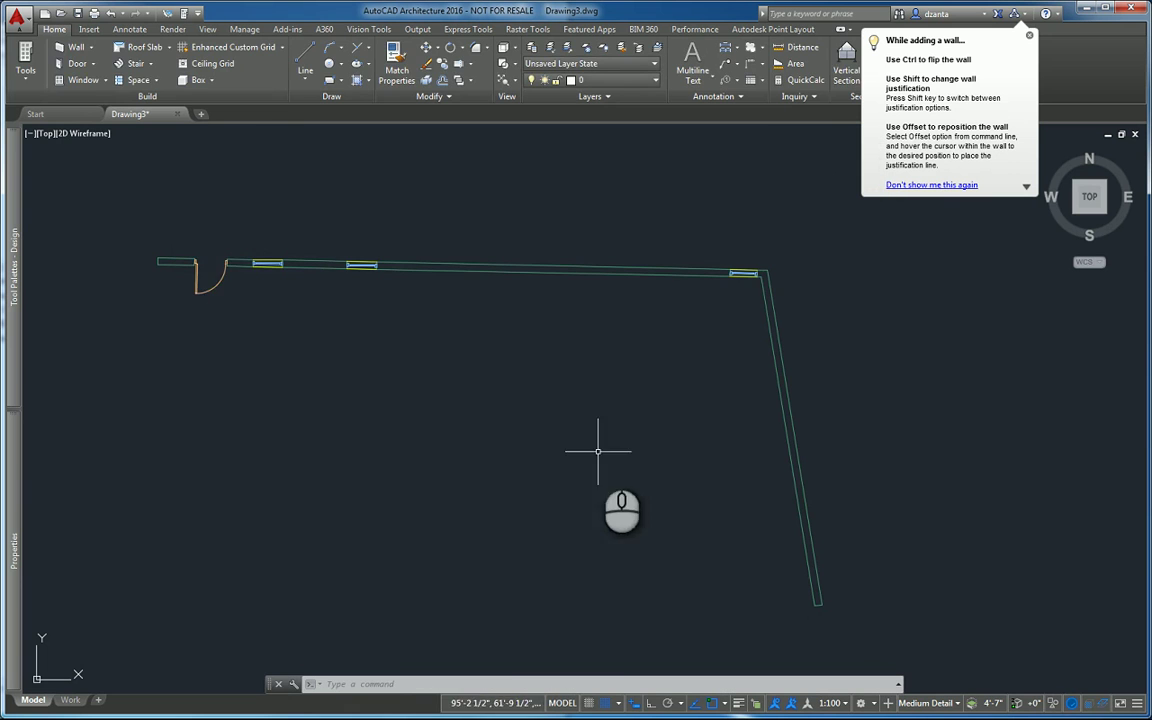
Step: Change the style of the door in the long wall to Hinged - Single - Exterior Half Lite and deselect it
{"action": "left_click", "coordinate": [210, 289]}
{"action": "mouse_move", "coordinate": [14, 548]}
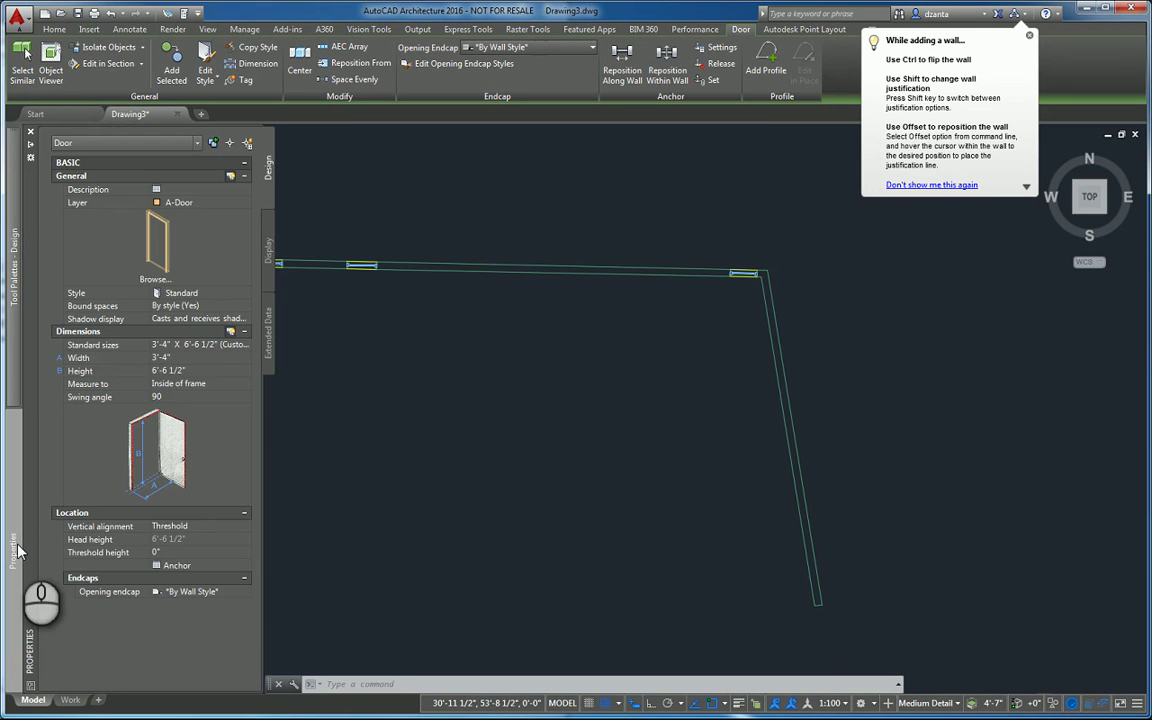
{"action": "left_click", "coordinate": [218, 296]}
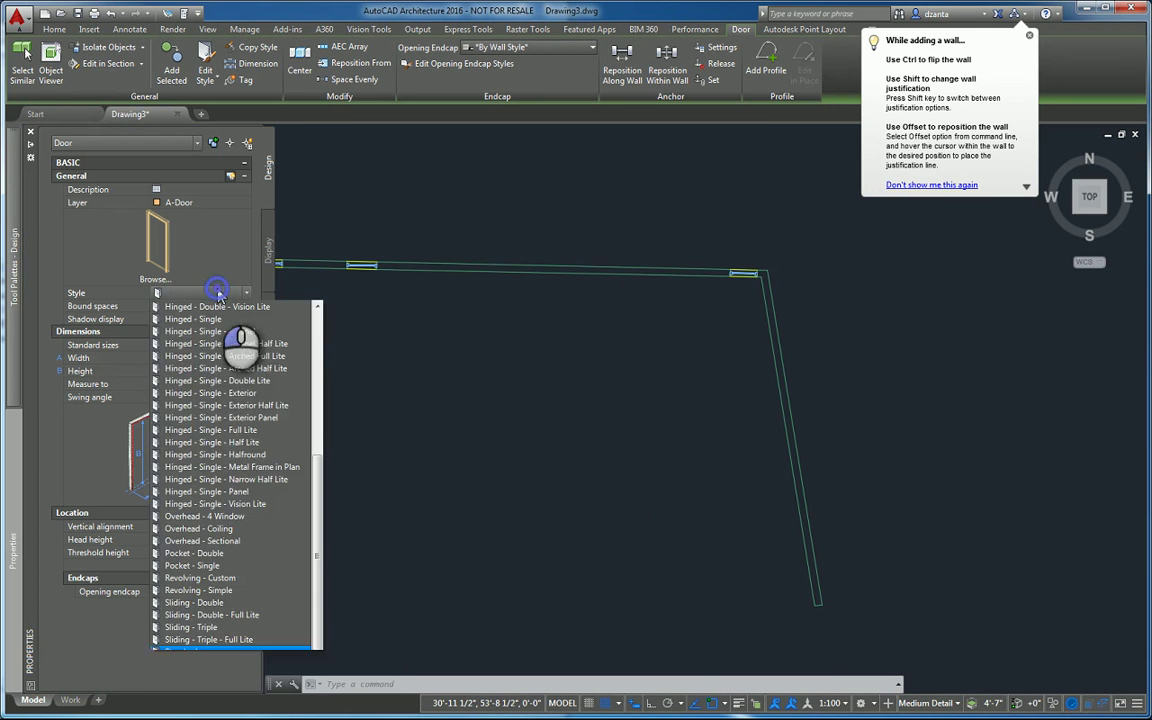
{"action": "left_click", "coordinate": [205, 410]}
{"action": "scroll", "coordinate": [218, 309], "scroll_direction": "up", "scroll_amount": 5}
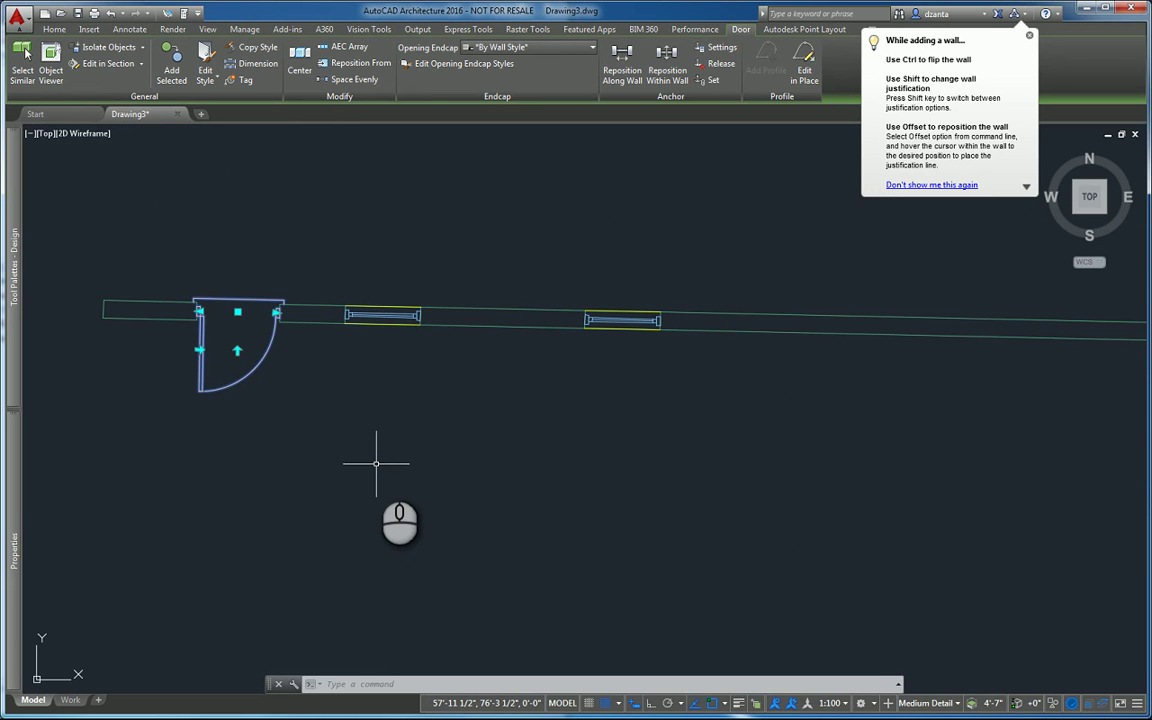
{"action": "key", "text": "Escape"}
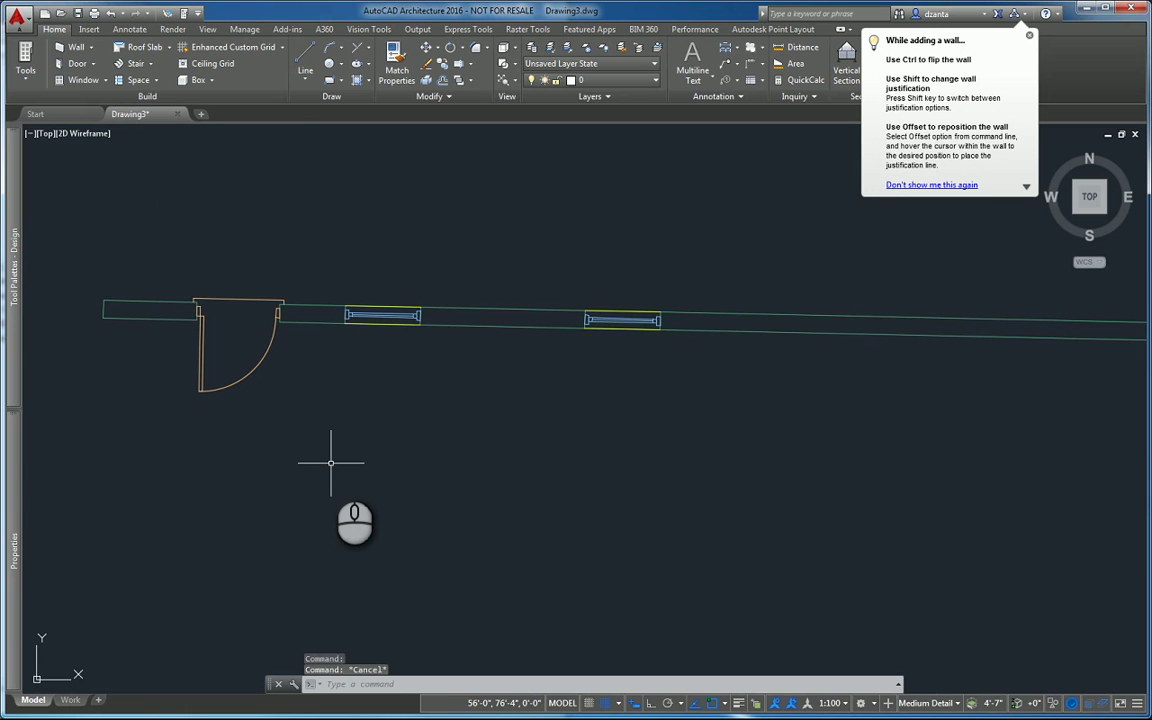